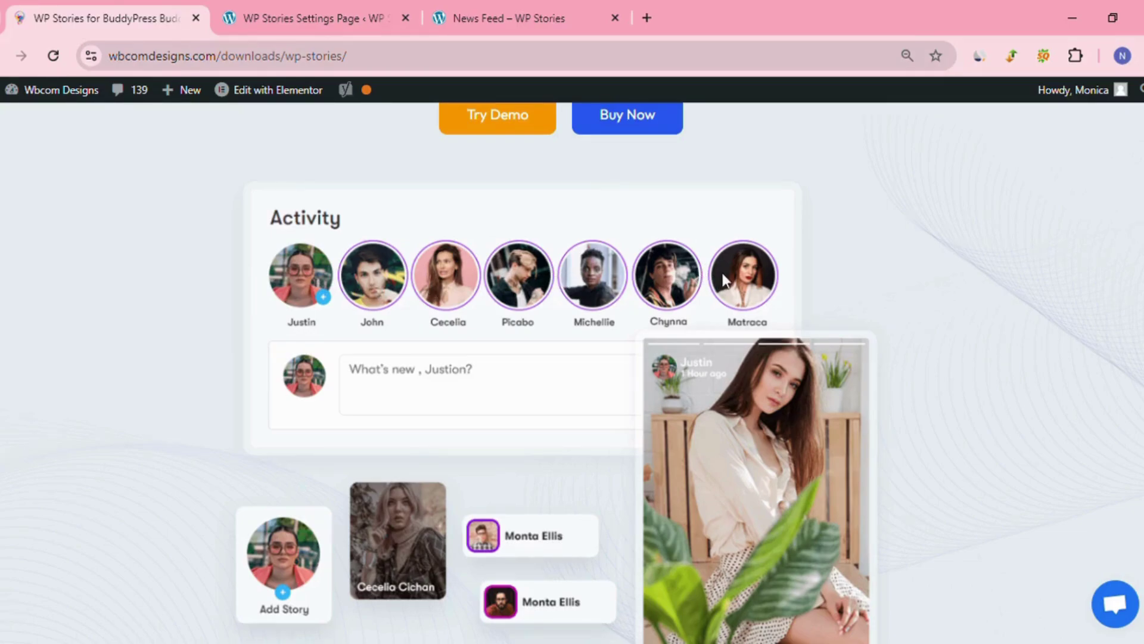
Step: Examine the WP Stories product page, covering its version information, feature lists, video stories section and pricing
scroll(565, 292, "down", 3)
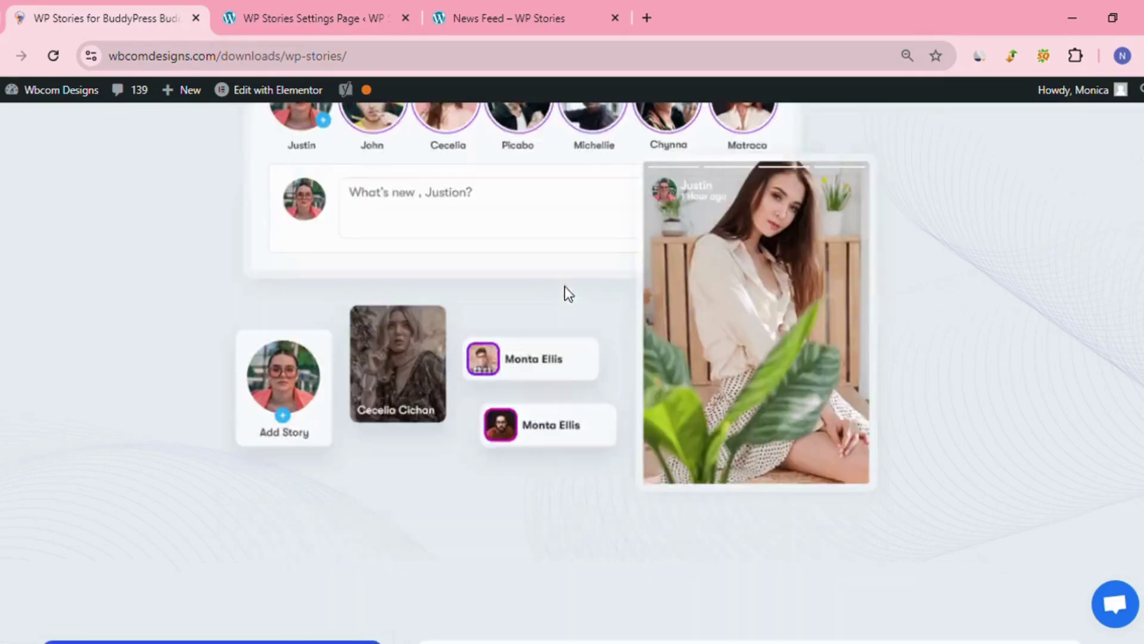
scroll(587, 296, "down", 2)
scroll(595, 294, "down", 4)
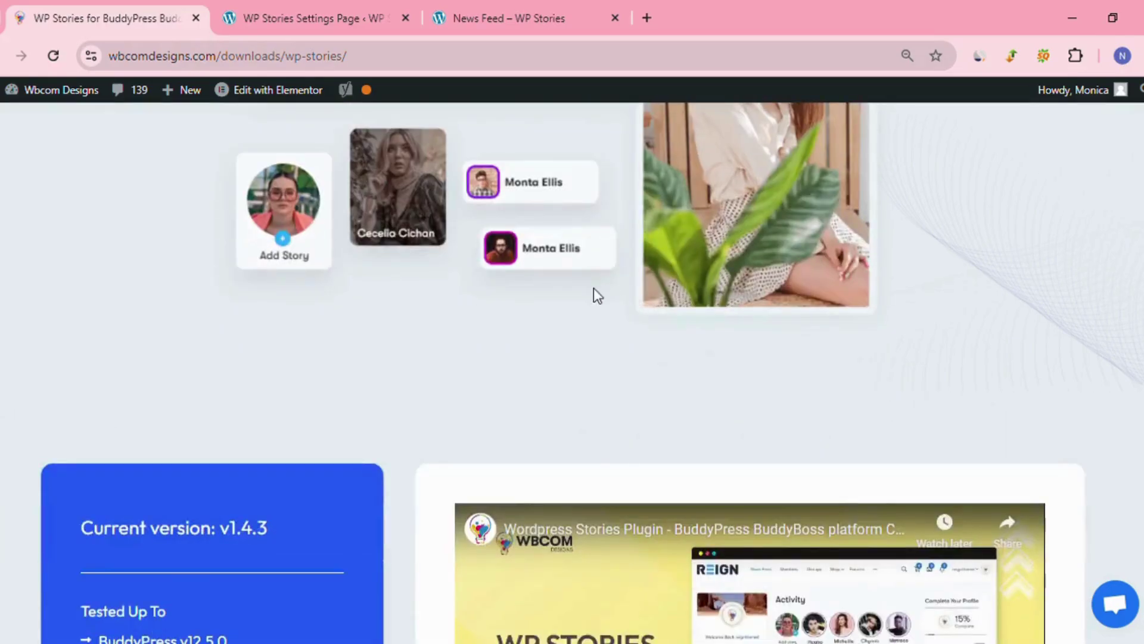
scroll(481, 290, "down", 4)
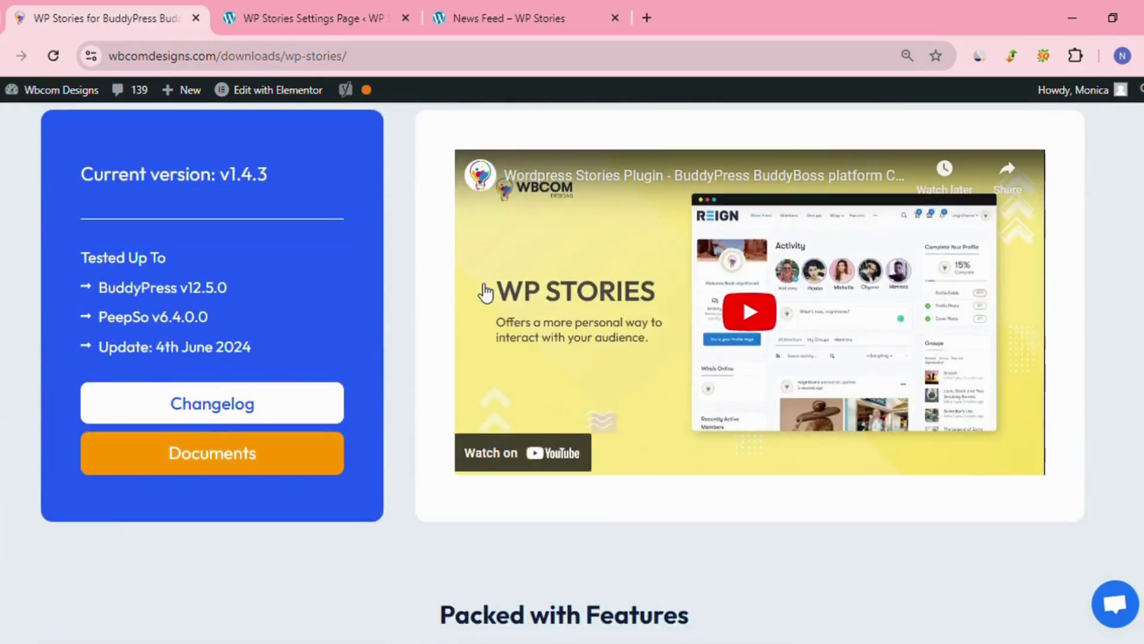
scroll(486, 292, "down", 5)
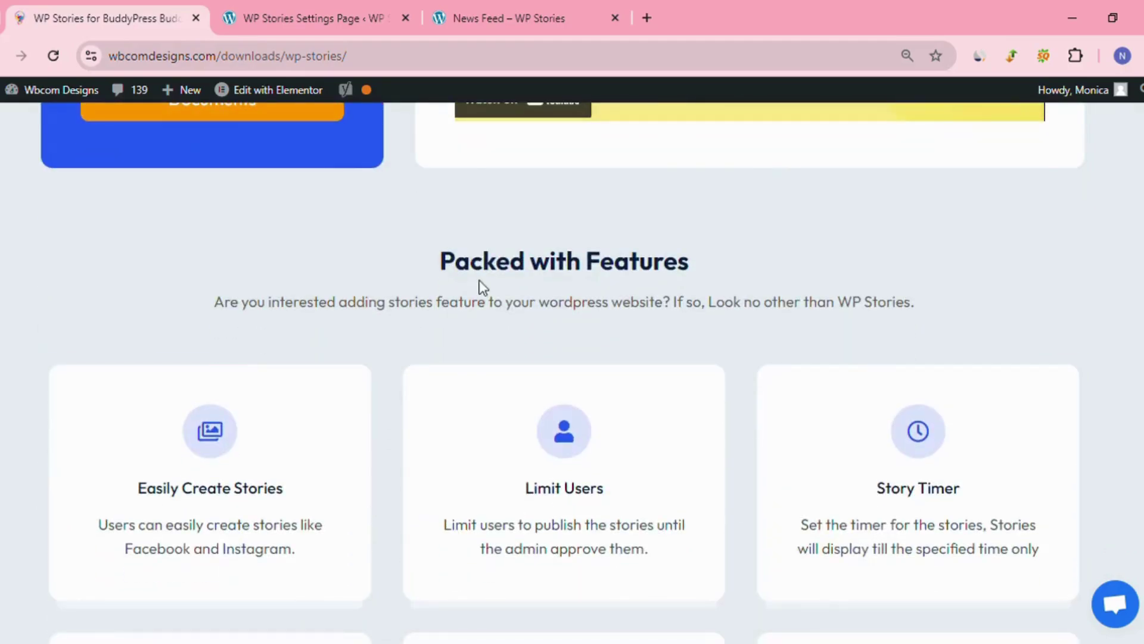
scroll(481, 287, "down", 1)
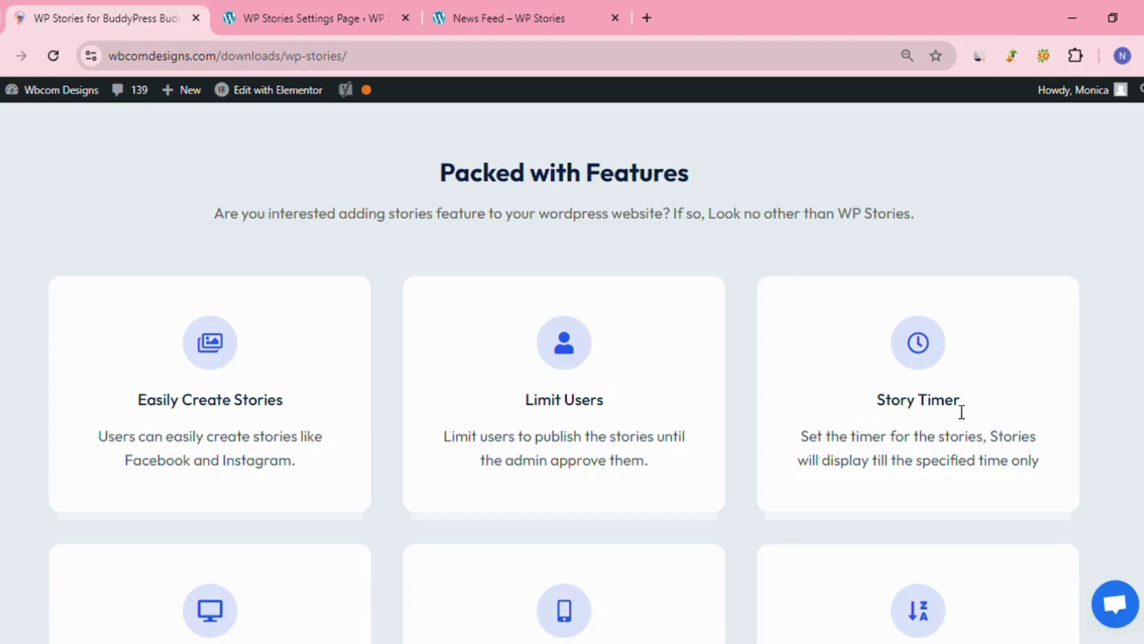
scroll(577, 486, "down", 6)
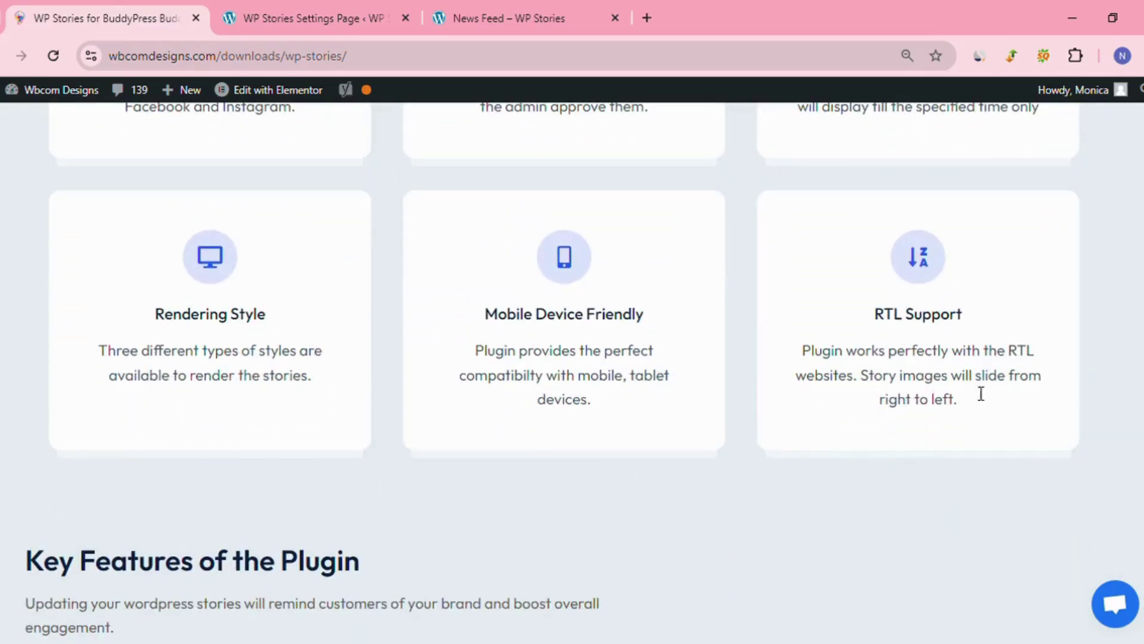
scroll(480, 388, "down", 1)
scroll(480, 388, "down", 4)
scroll(374, 350, "down", 3)
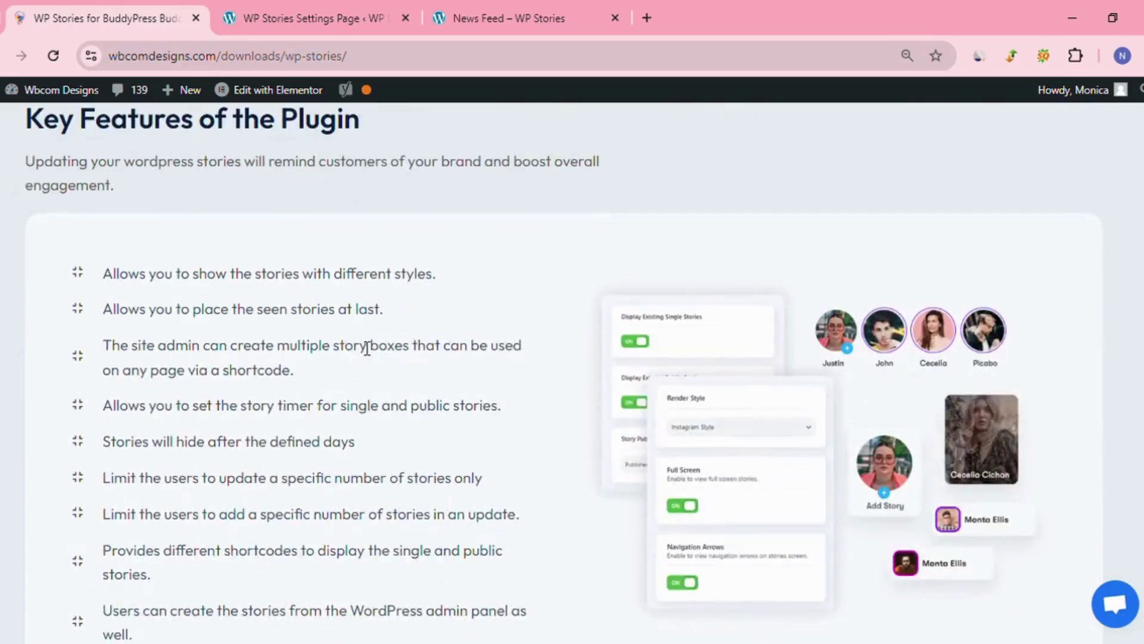
scroll(354, 345, "down", 13)
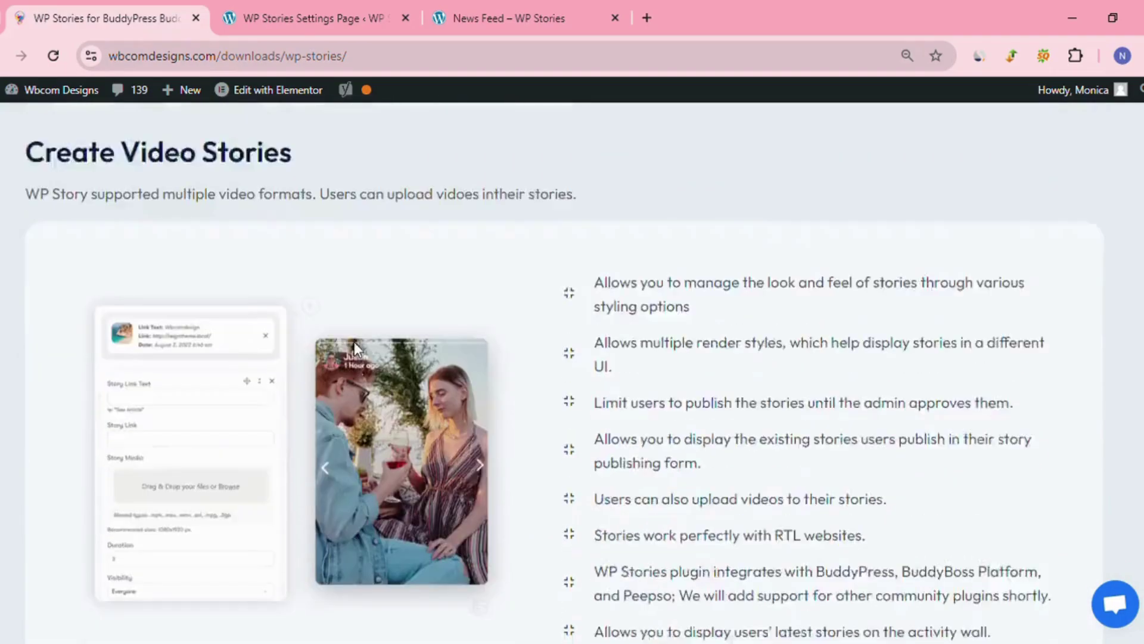
scroll(357, 343, "down", 15)
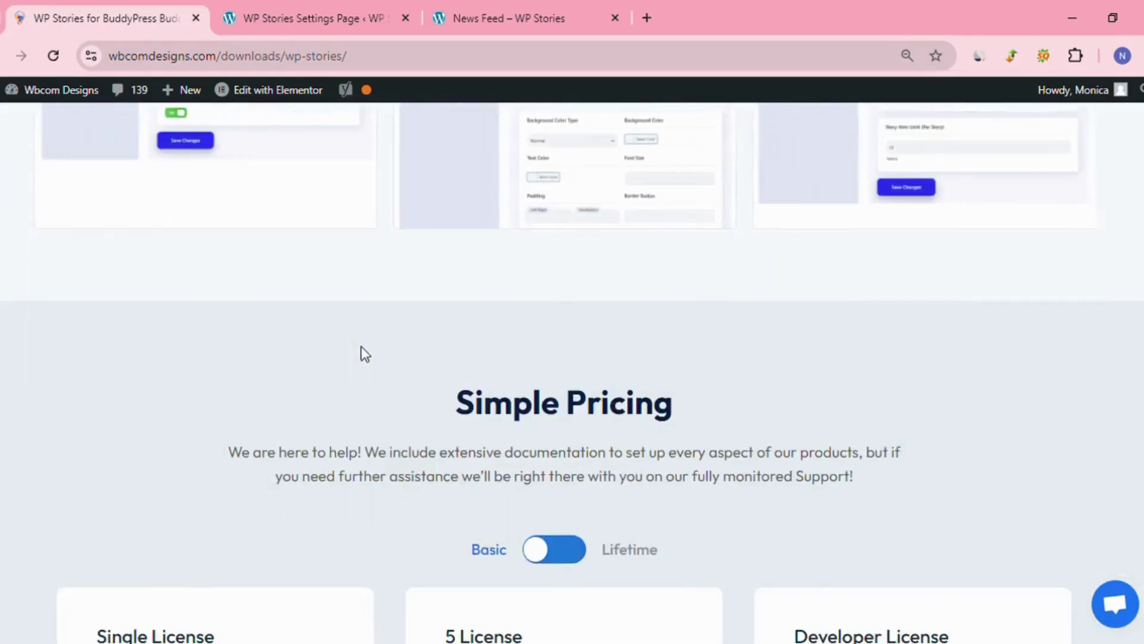
scroll(364, 353, "down", 6)
scroll(360, 353, "up", 20)
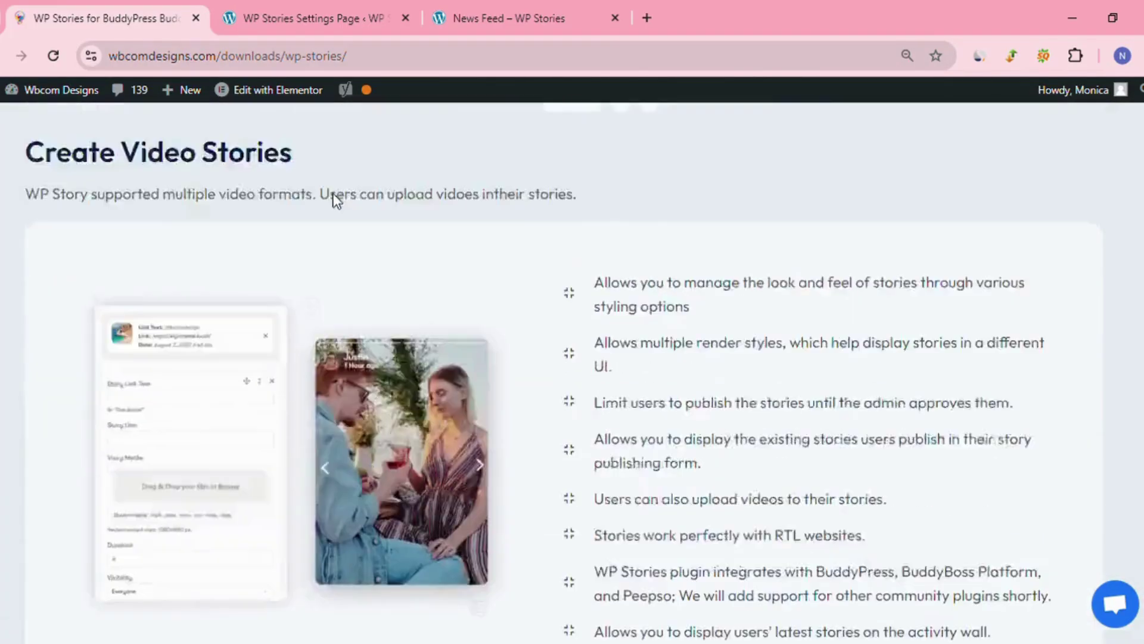
scroll(333, 197, "up", 18)
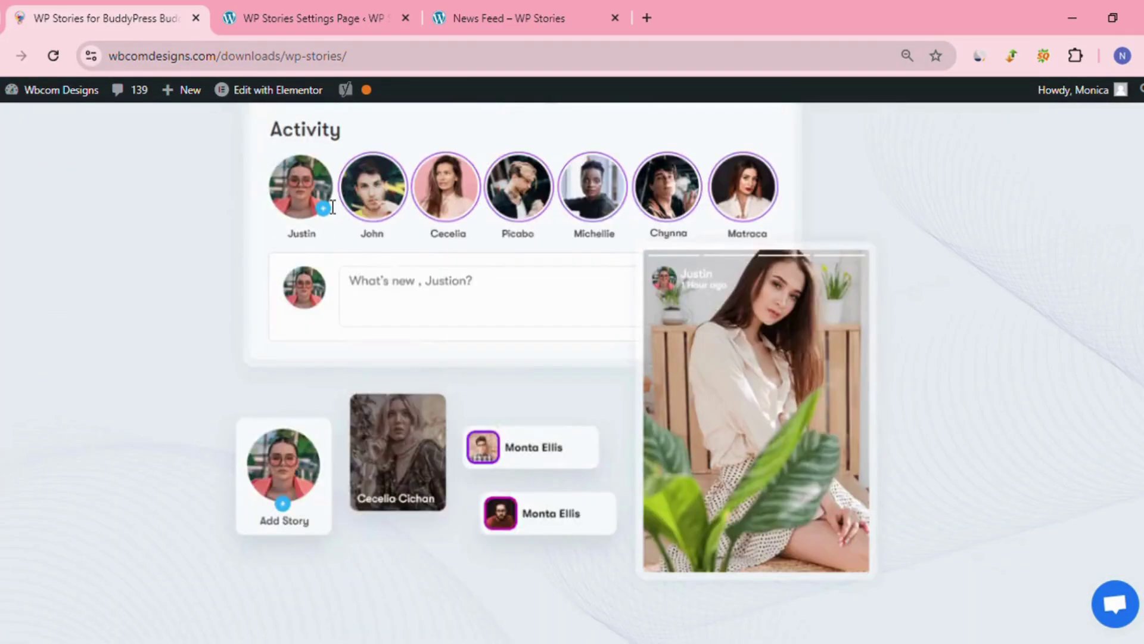
scroll(332, 207, "up", 5)
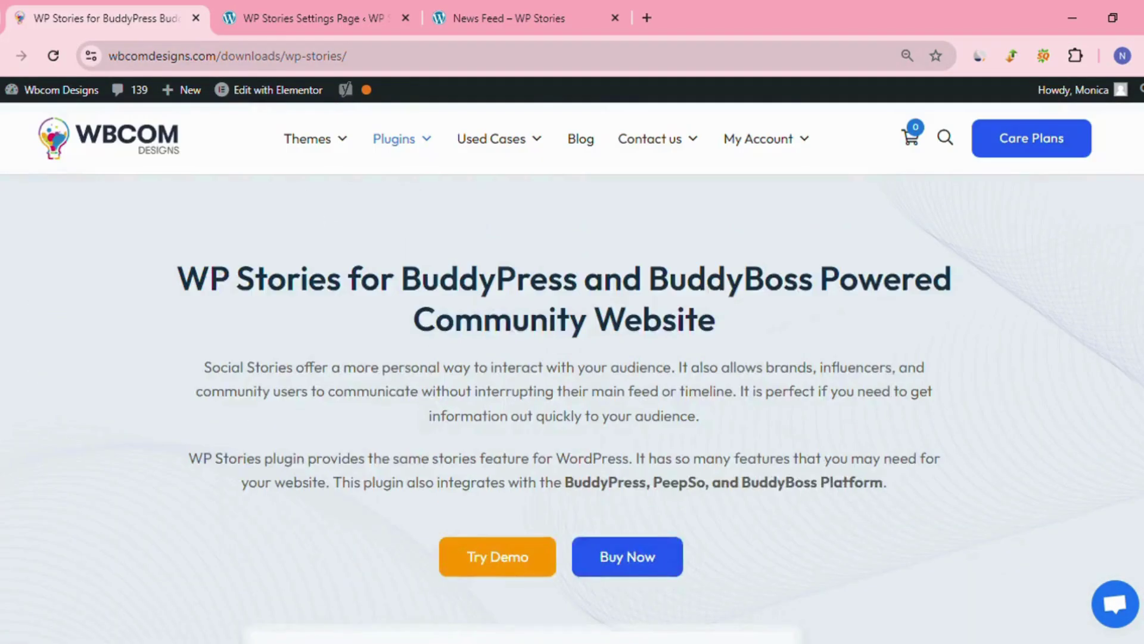
Step: Switch to the WP Stories settings page and inspect the Render Style choices under General Settings
left_click(273, 2)
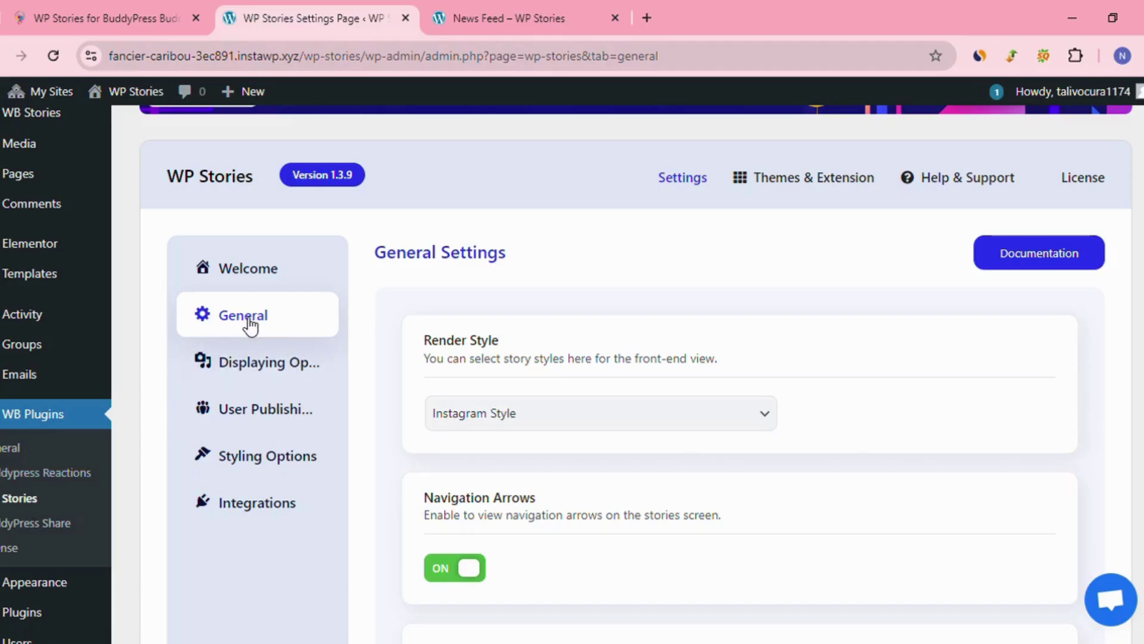
left_click_drag(374, 256, 539, 249)
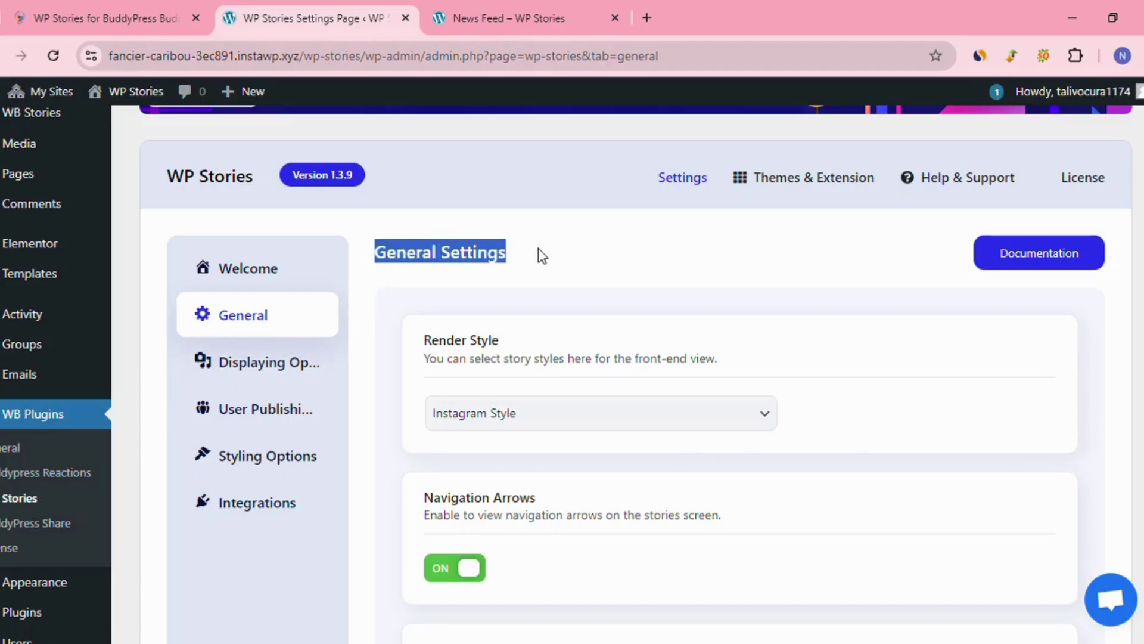
left_click(540, 272)
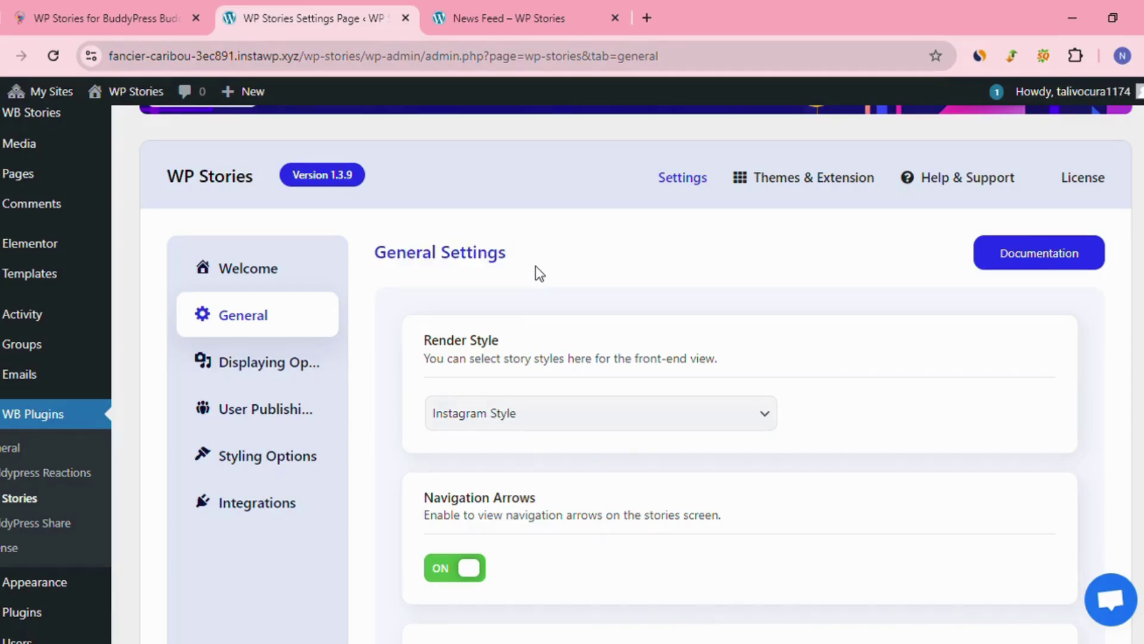
scroll(532, 276, "down", 1)
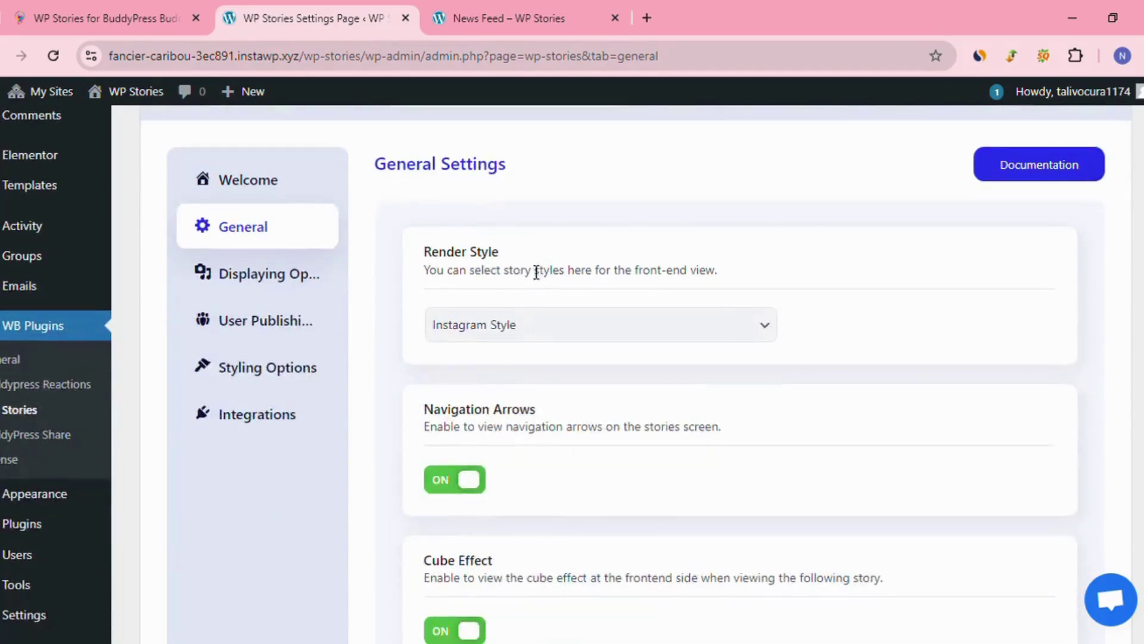
left_click_drag(424, 249, 508, 256)
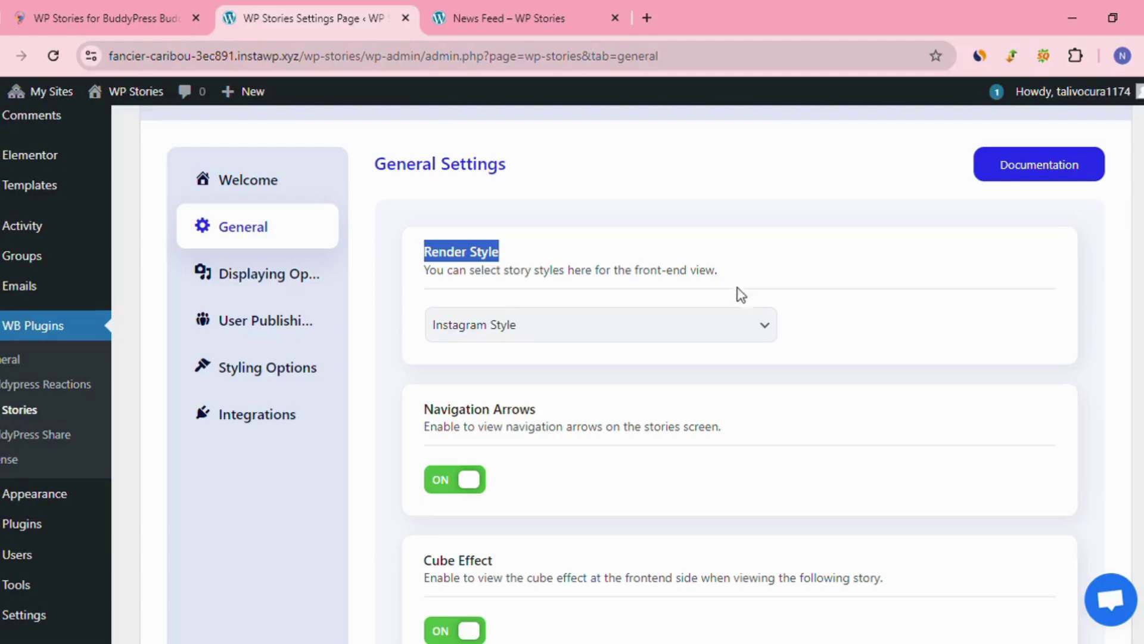
left_click(769, 325)
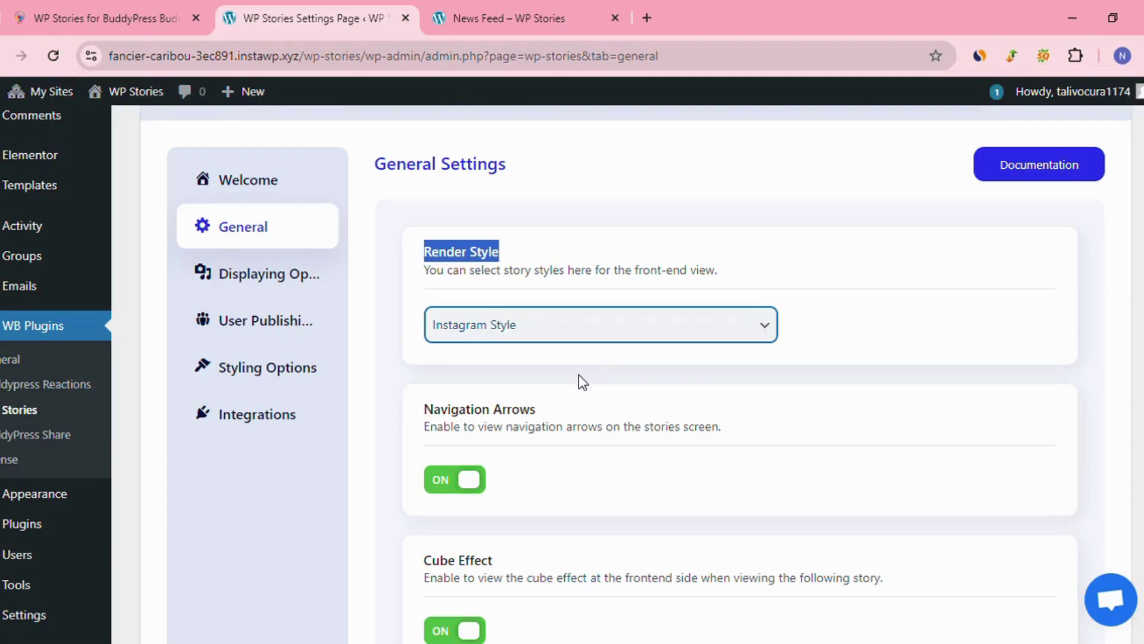
left_click(785, 352)
Step: Review the Navigation Arrows description in General Settings, and toggle the option off and back on
scroll(751, 334, "down", 2)
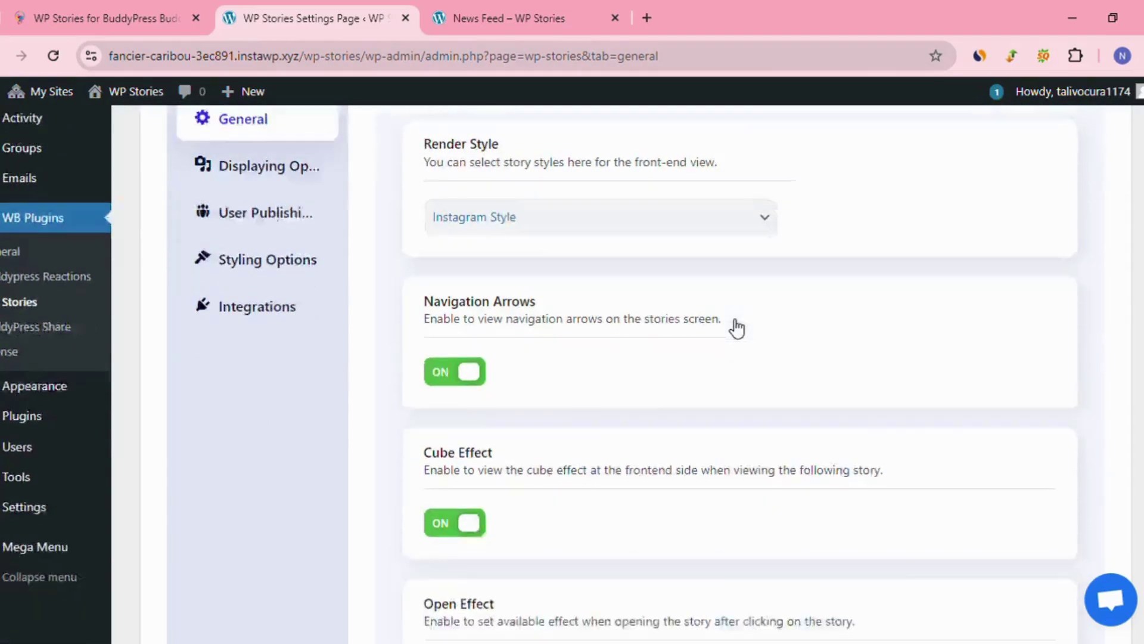
scroll(737, 328, "down", 1)
left_click_drag(426, 233, 518, 231)
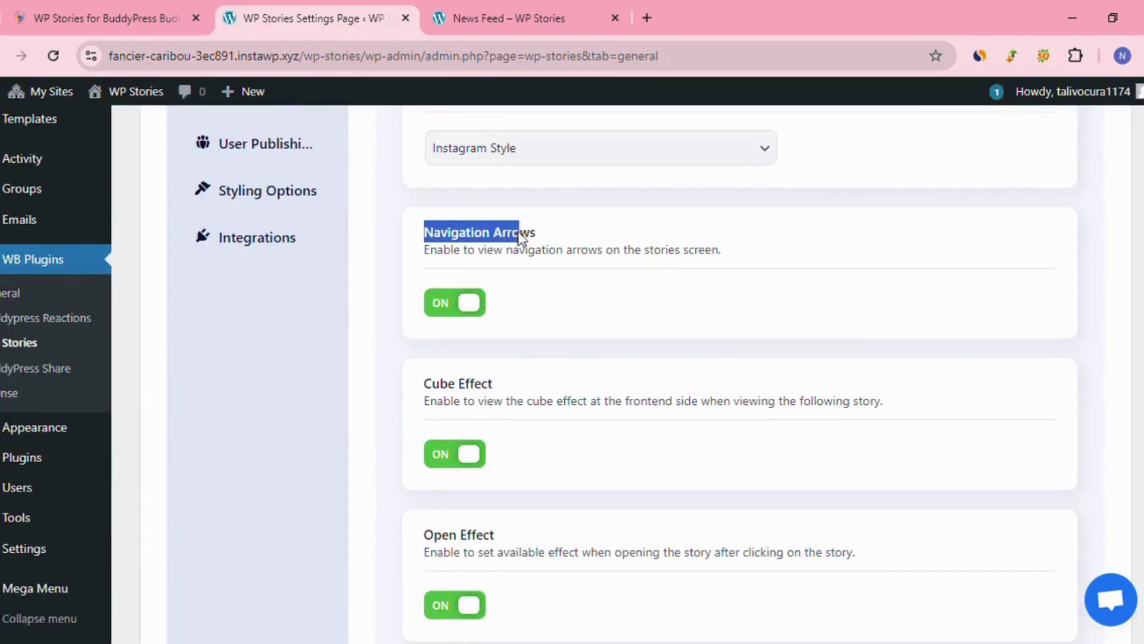
left_click(426, 262)
left_click_drag(462, 250, 776, 253)
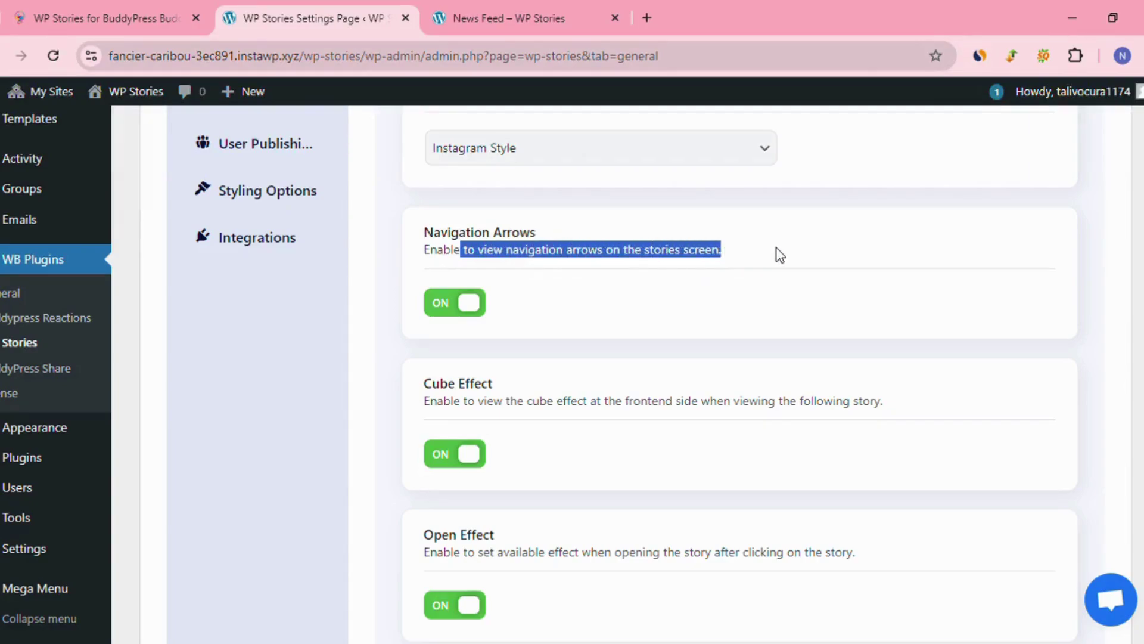
left_click(778, 255)
left_click(448, 307)
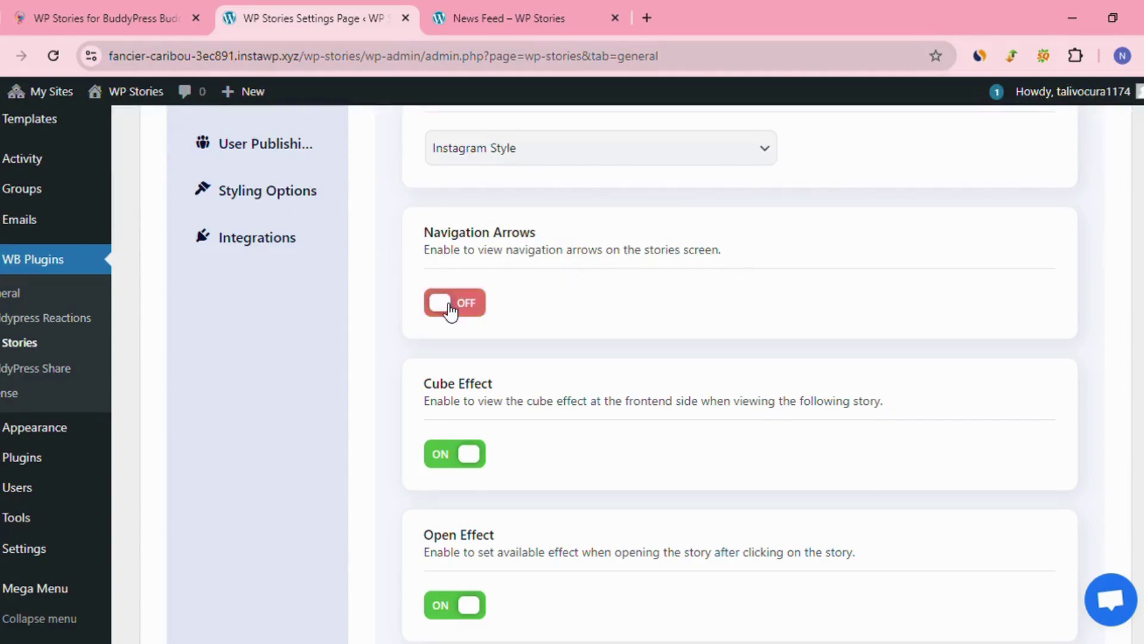
left_click(448, 305)
Step: Toggle the Cube Effect option off and back on in General Settings
scroll(513, 322, "down", 2)
scroll(501, 320, "down", 2)
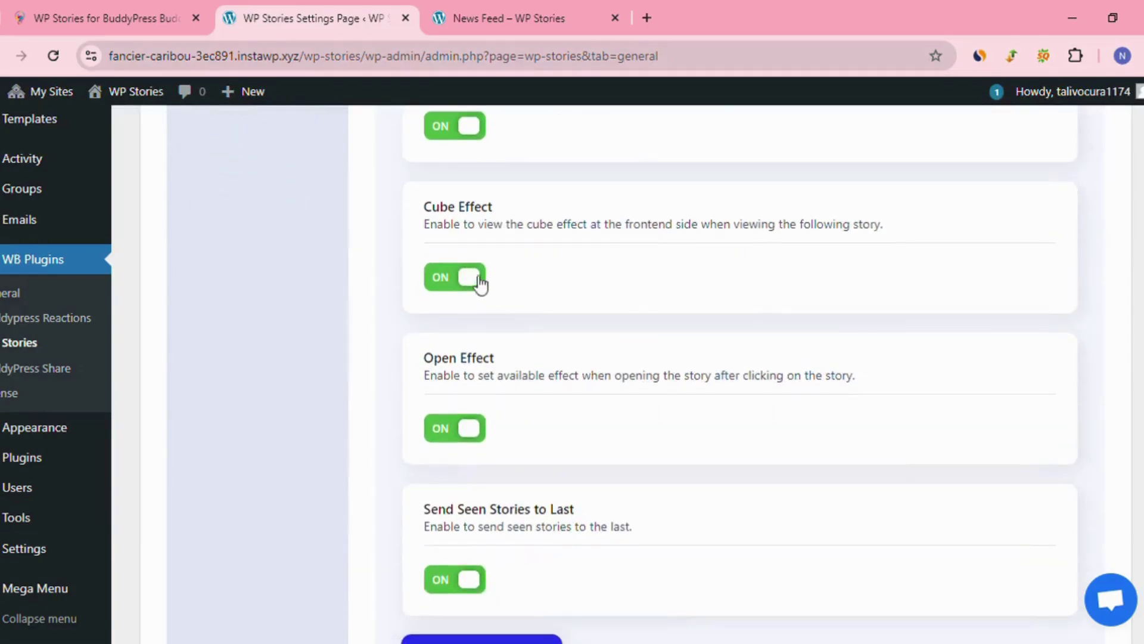
left_click_drag(414, 199, 498, 209)
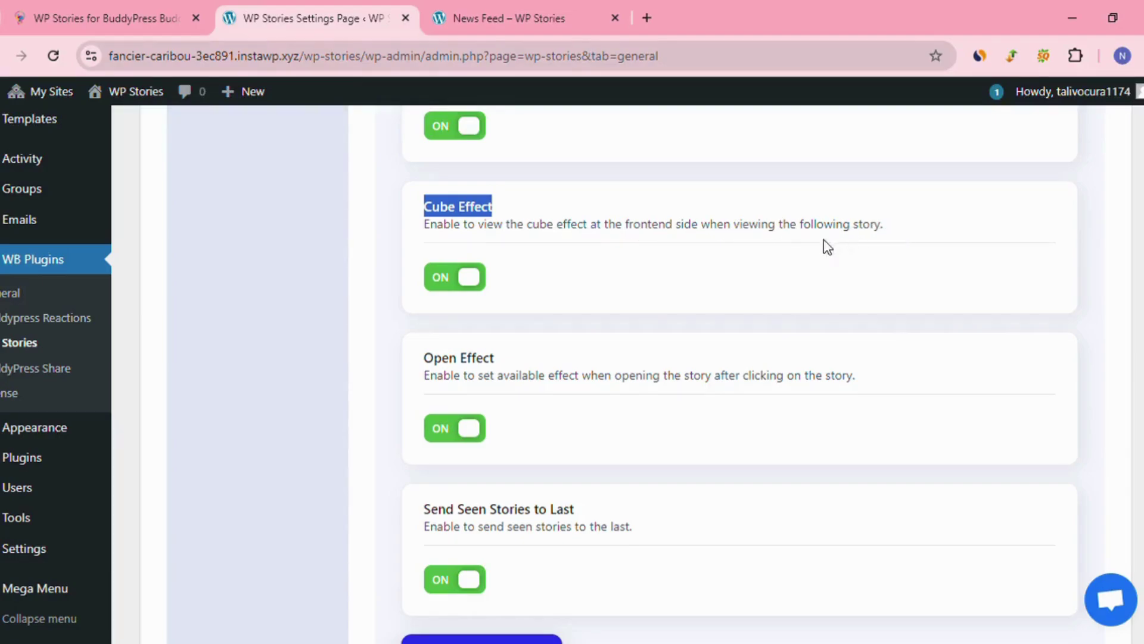
left_click(436, 285)
left_click(436, 285)
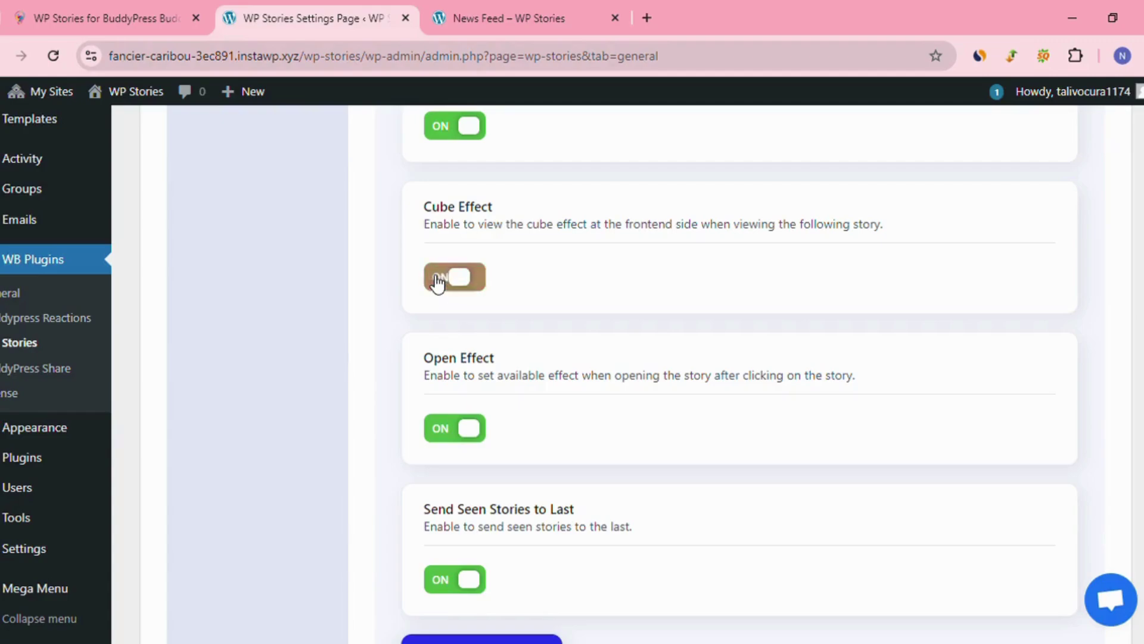
Step: Toggle the Open Effect option for opening stories off and back on
scroll(490, 326, "down", 1)
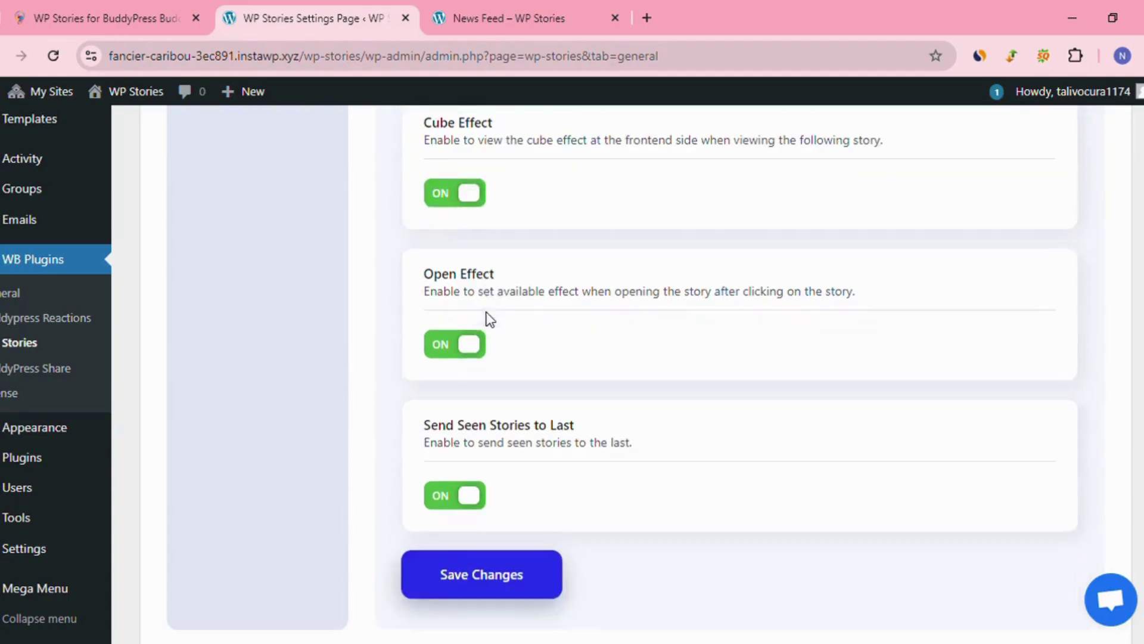
left_click_drag(425, 269, 497, 271)
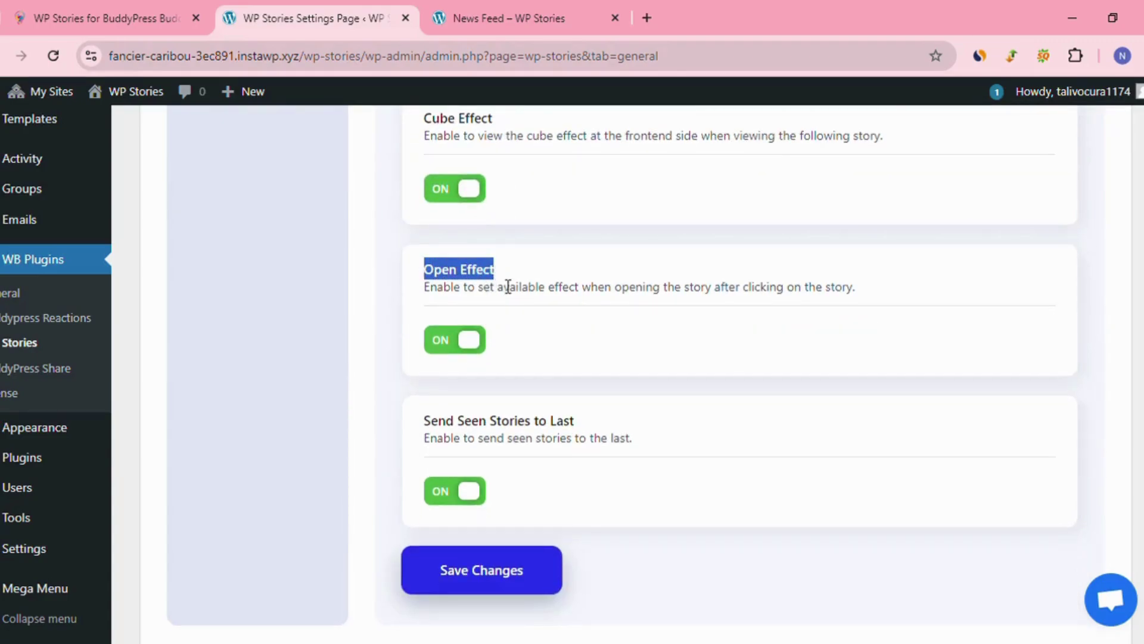
left_click(508, 285)
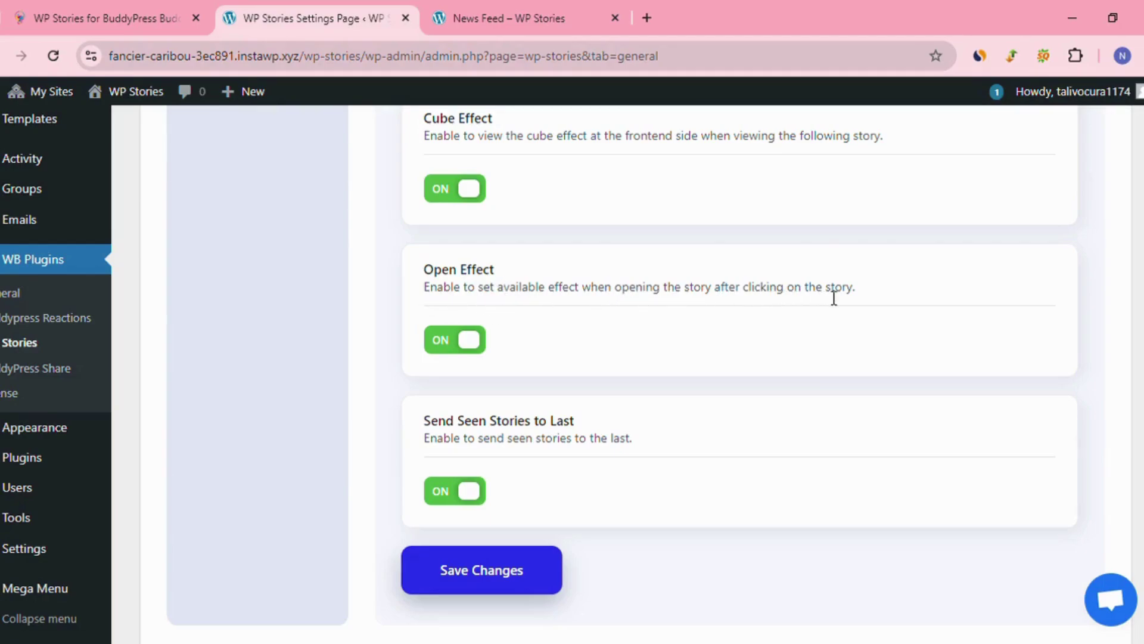
left_click(452, 355)
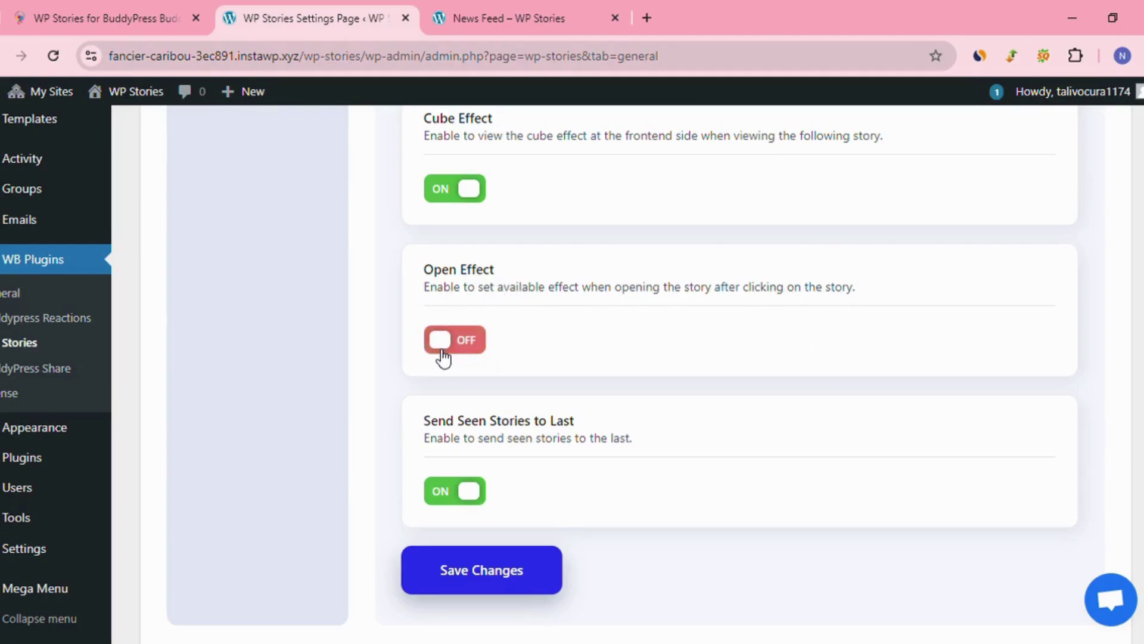
left_click(446, 357)
Step: Toggle Send Seen Stories to Last off and back on, and return to the start of General Settings
scroll(591, 303, "down", 2)
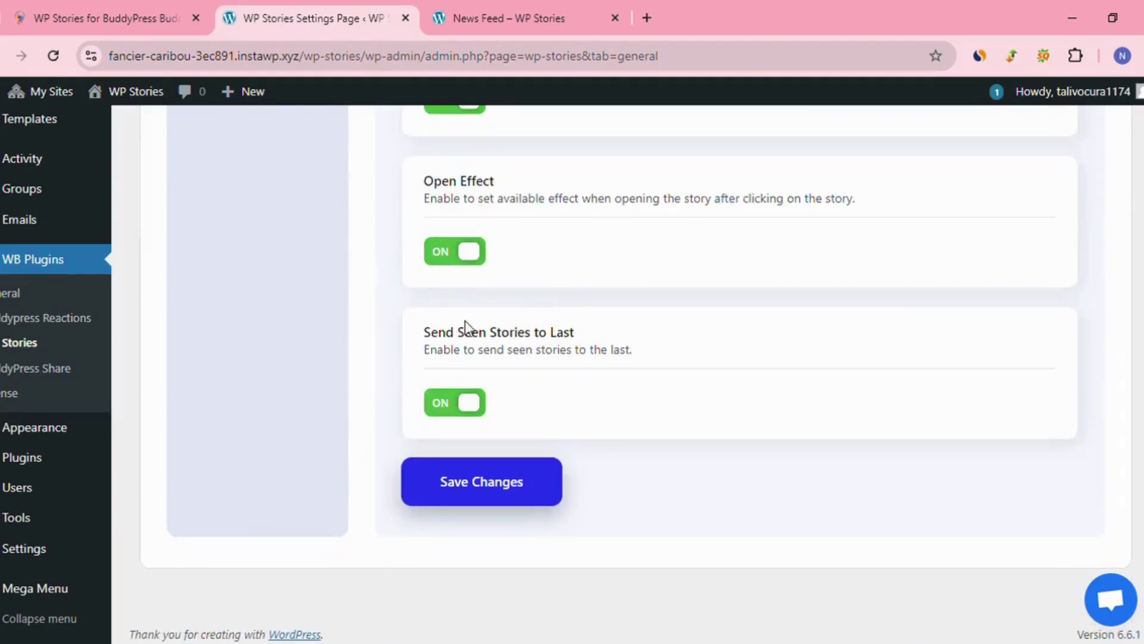
left_click_drag(424, 332, 567, 337)
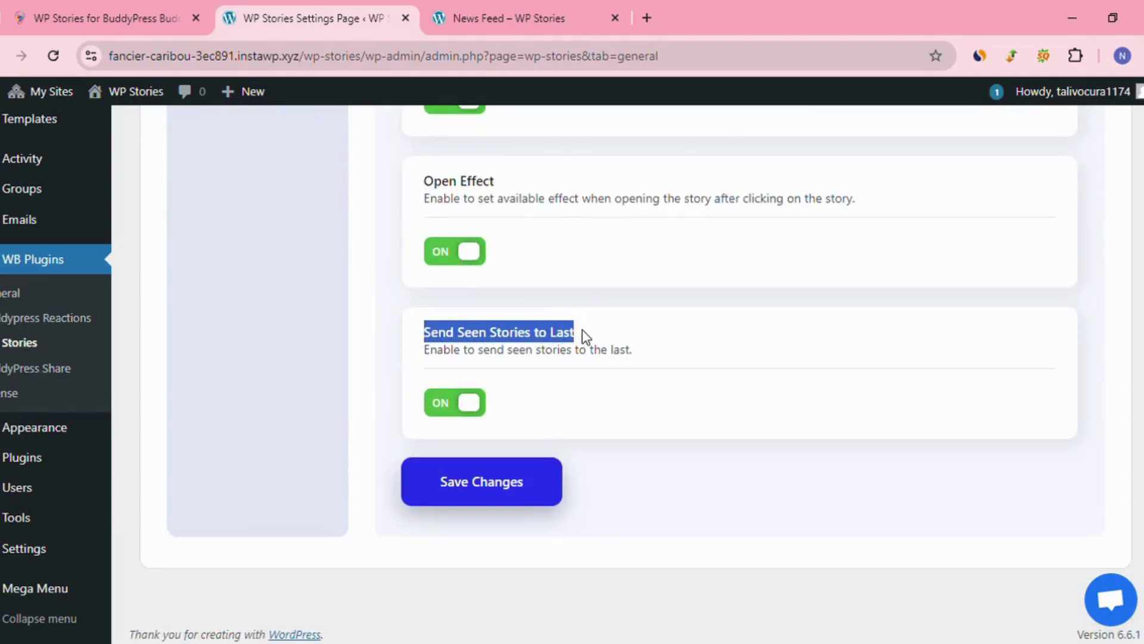
left_click(453, 401)
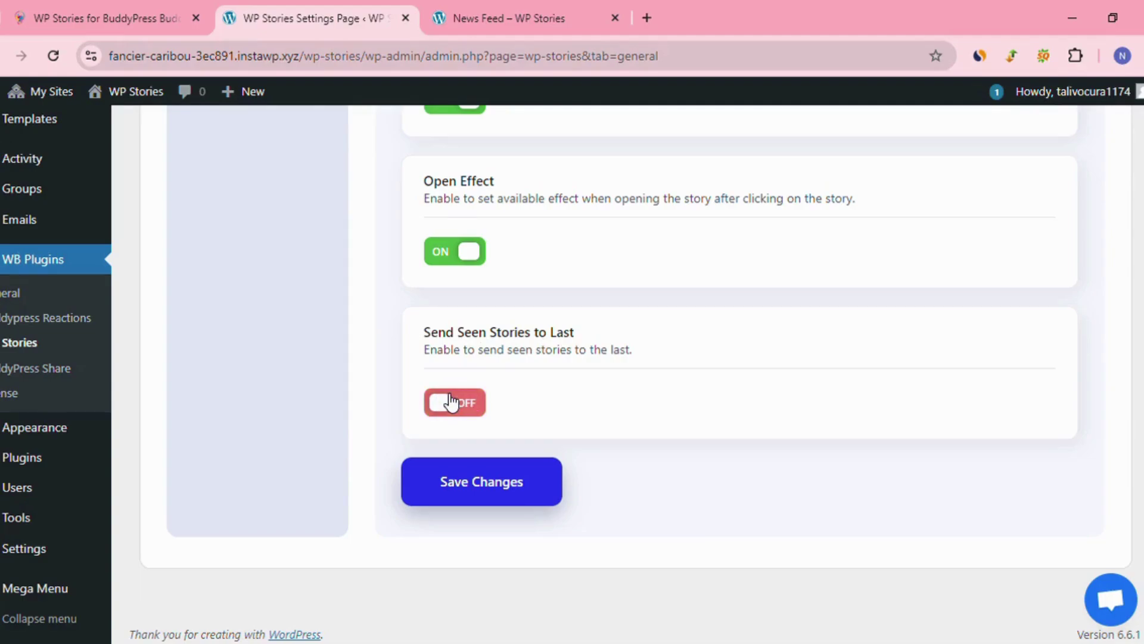
left_click(452, 402)
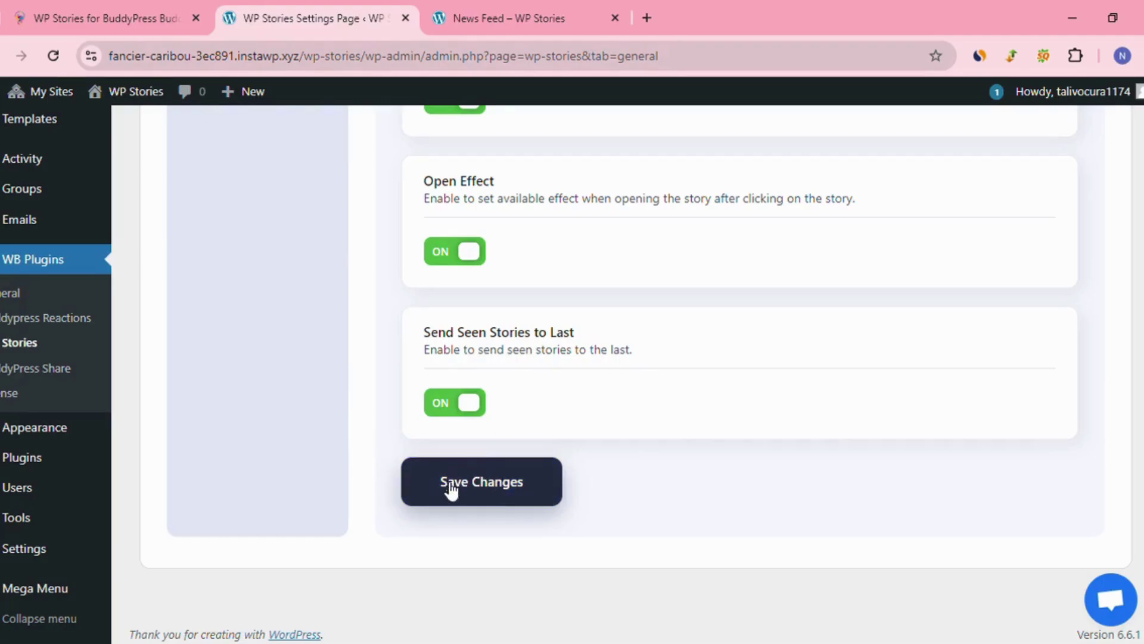
scroll(323, 411, "up", 1)
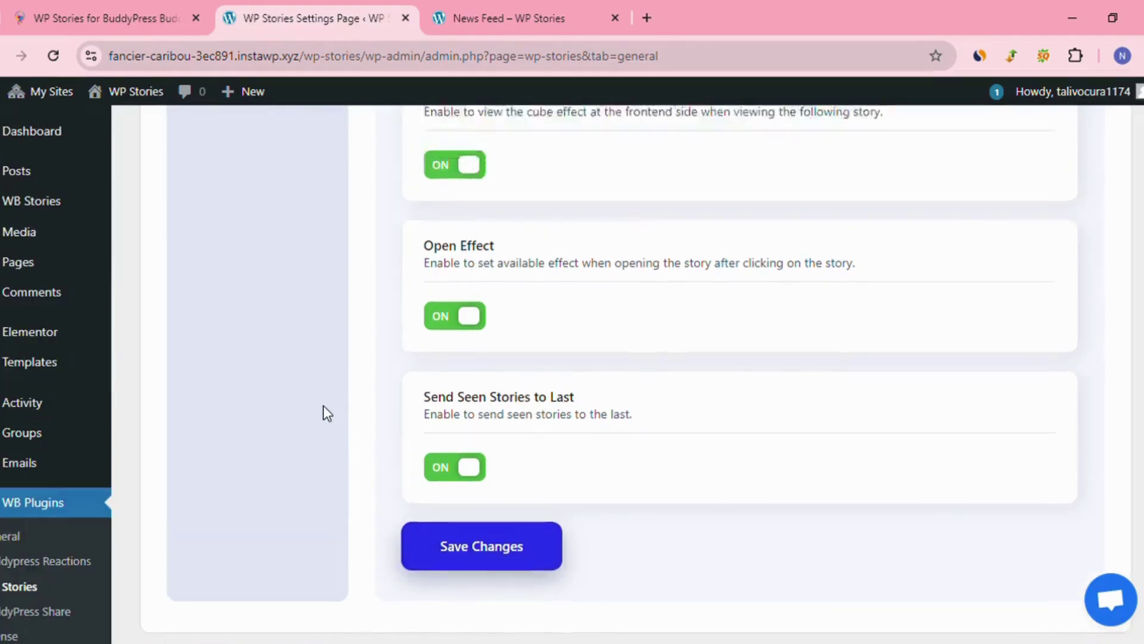
scroll(323, 406, "up", 7)
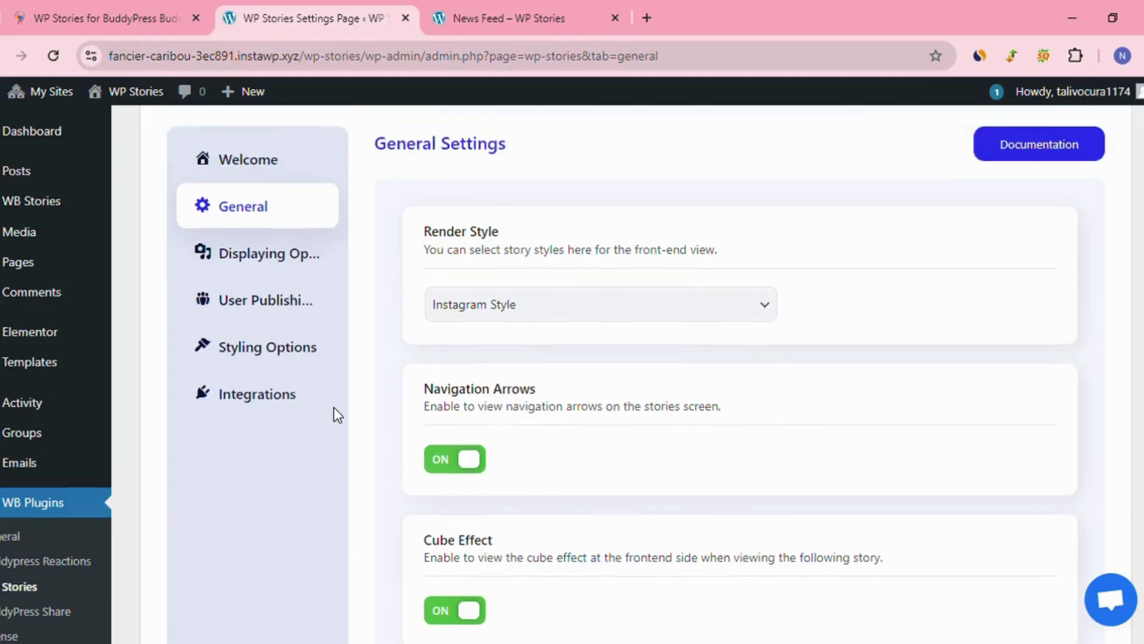
Step: Open the Displaying Options settings of WP Stories and highlight the section heading
scroll(333, 411, "up", 1)
left_click(286, 279)
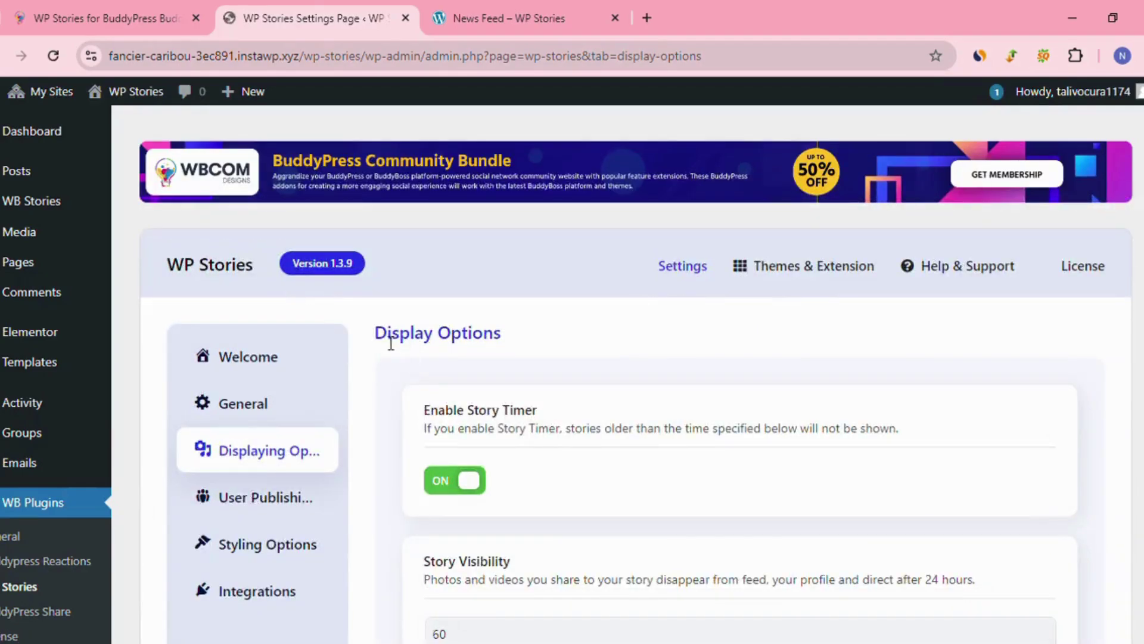
left_click_drag(371, 334, 514, 350)
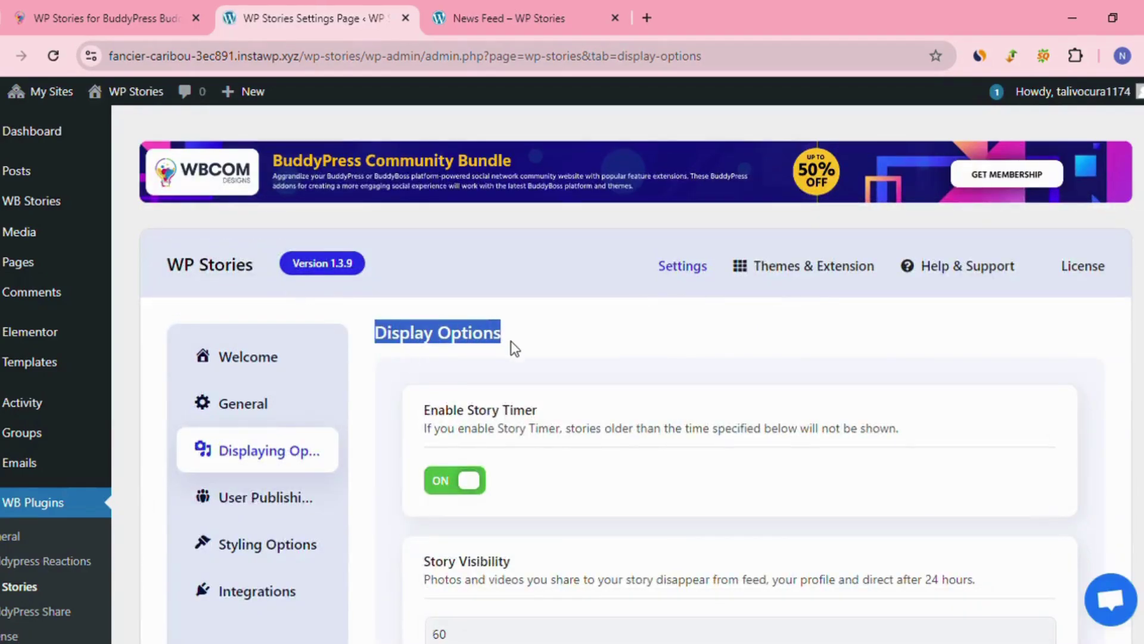
Step: Review the Enable Story Timer description and toggle the option off and back on
scroll(514, 349, "down", 1)
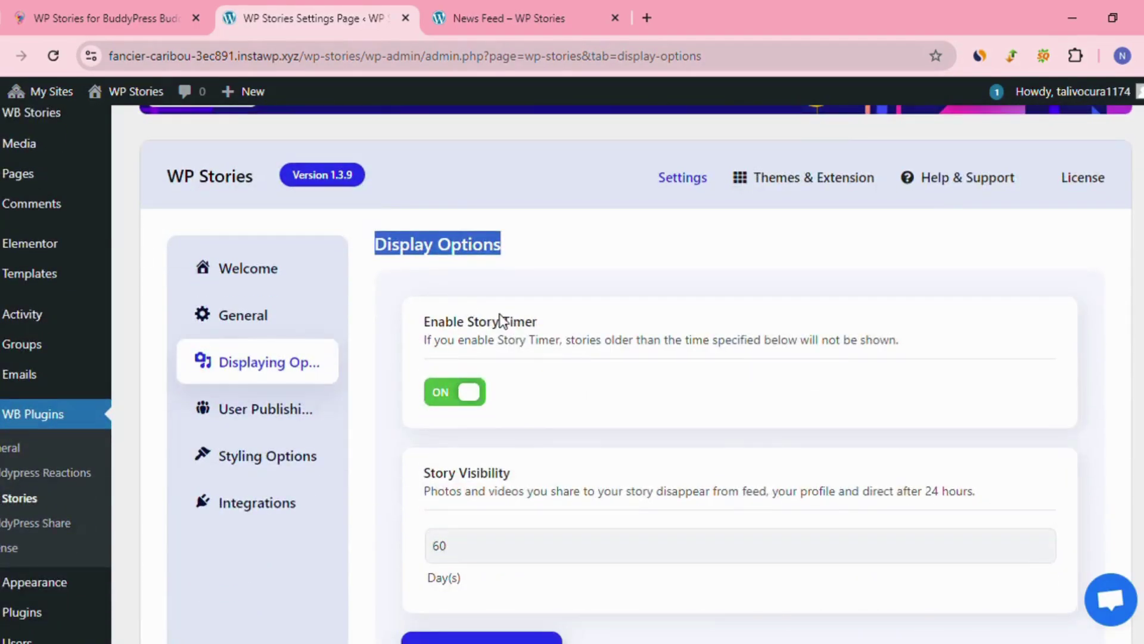
triple_click(500, 320)
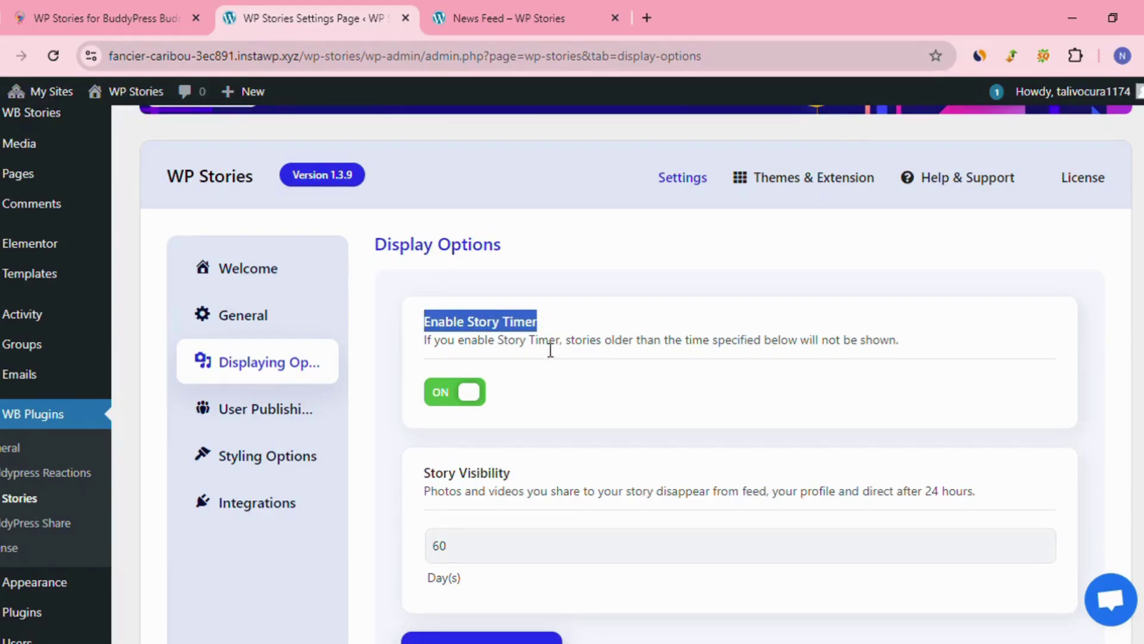
scroll(551, 350, "down", 1)
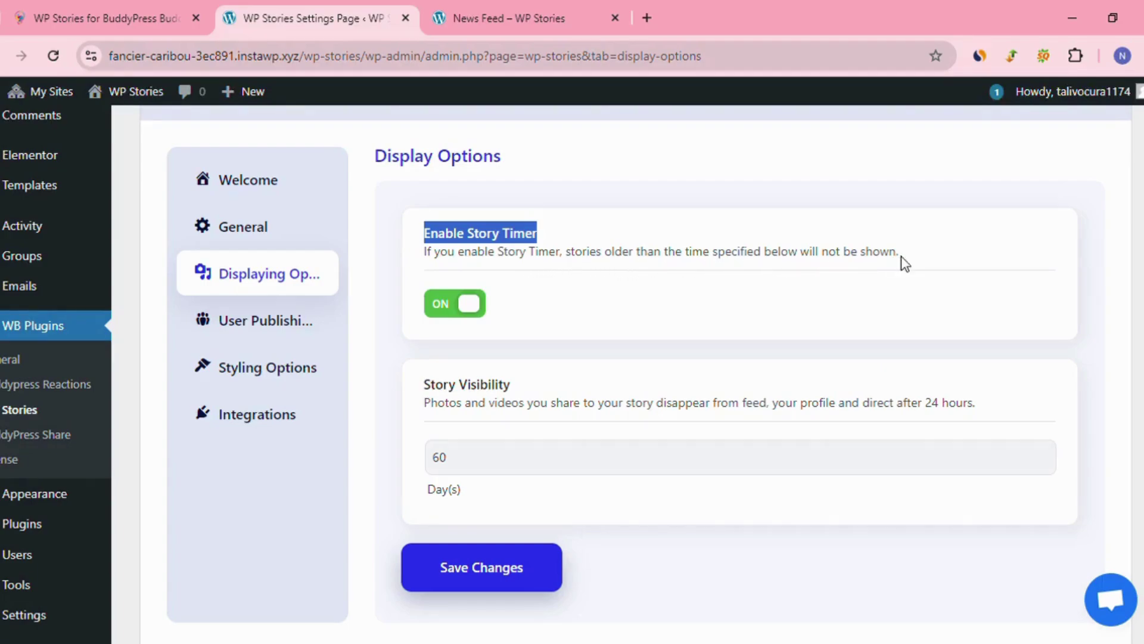
left_click(447, 307)
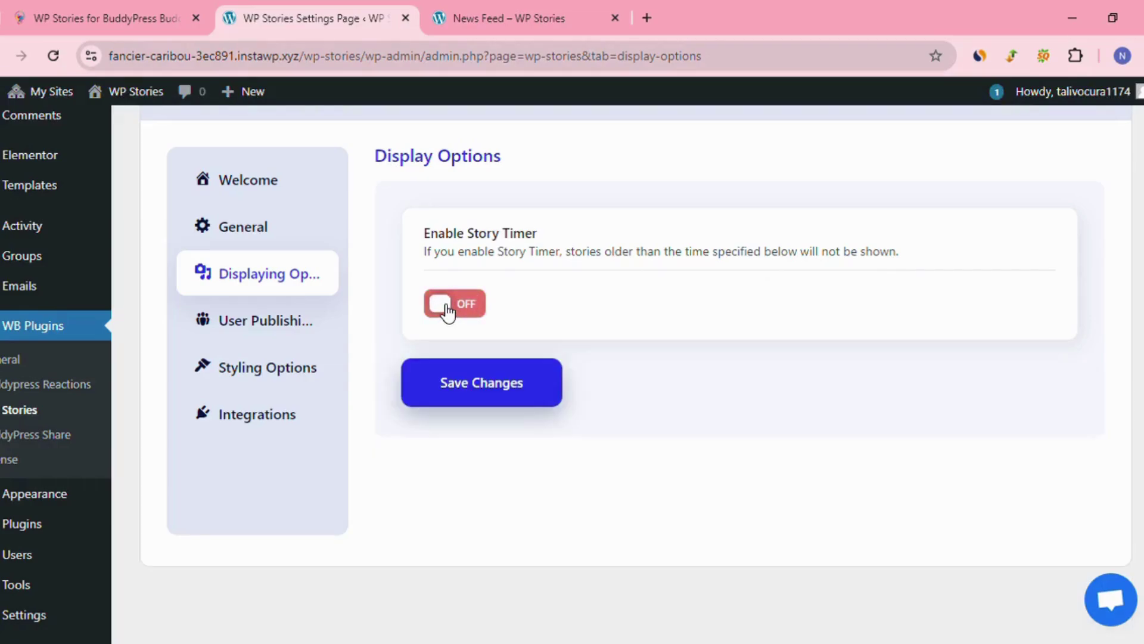
left_click(446, 306)
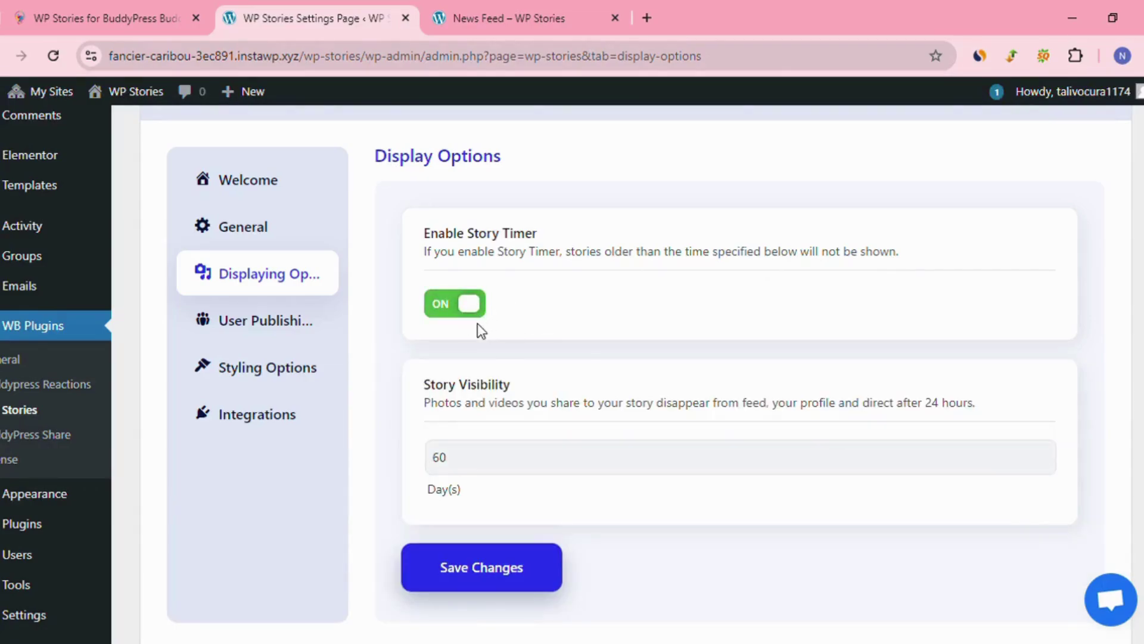
Step: Review the Story Visibility description and set the visibility period to 58 days
scroll(481, 331, "down", 2)
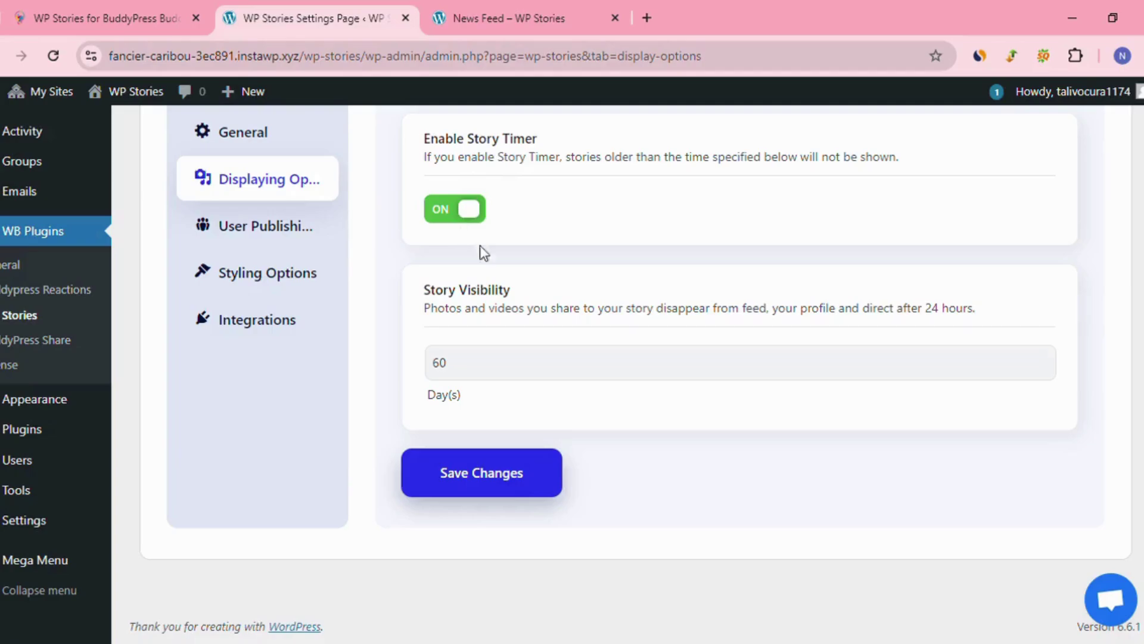
left_click_drag(424, 289, 517, 296)
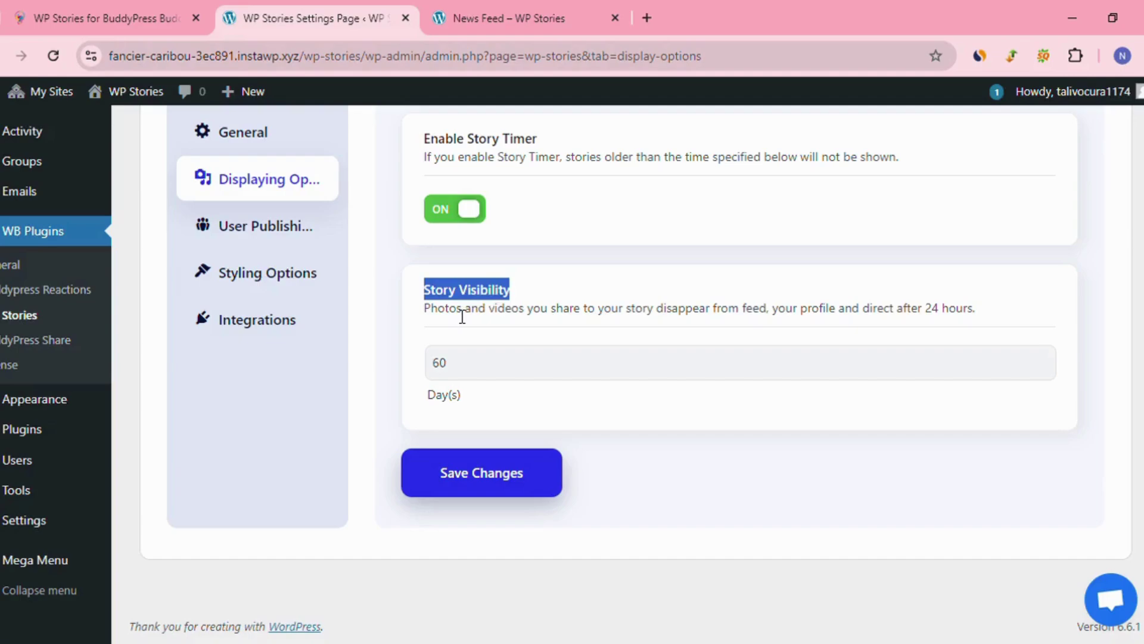
left_click(438, 321)
left_click_drag(445, 309, 528, 320)
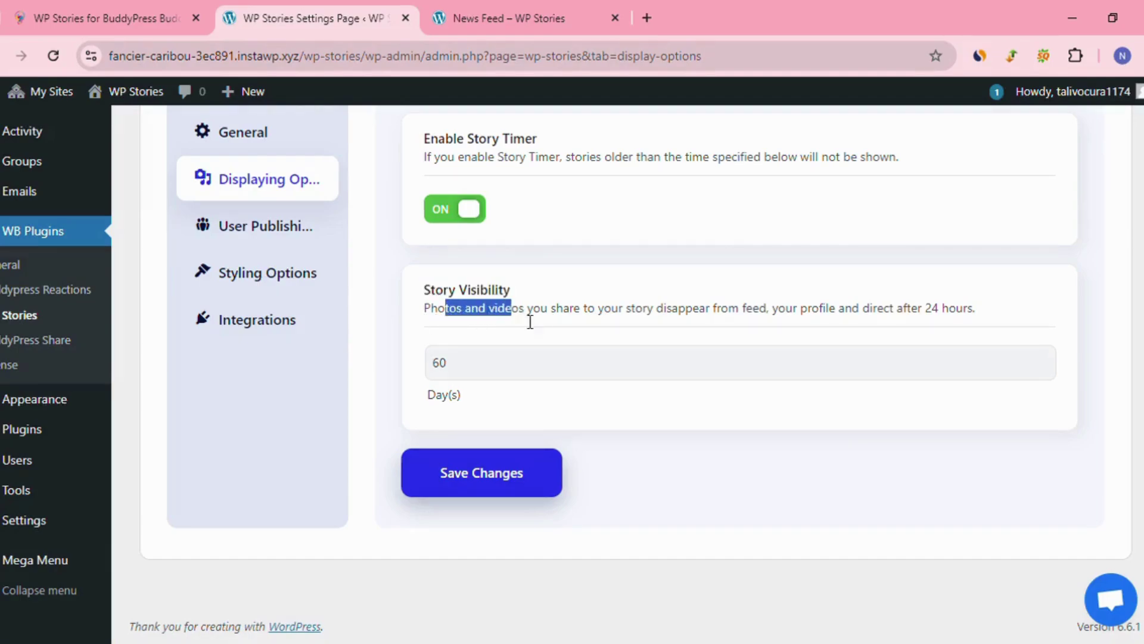
left_click(611, 323)
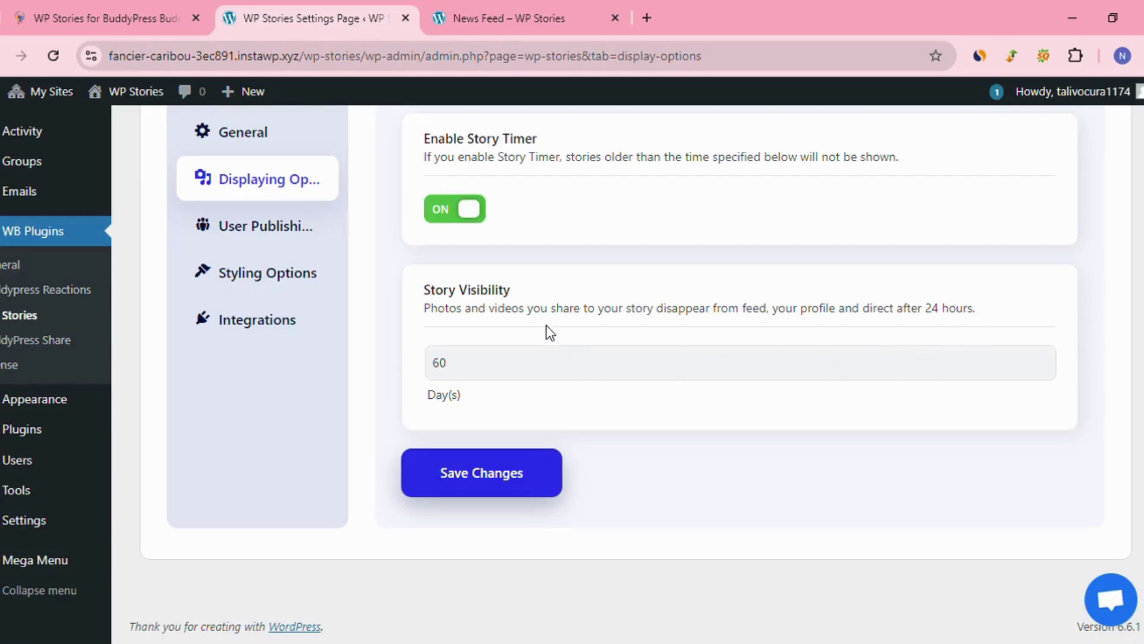
left_click(529, 377)
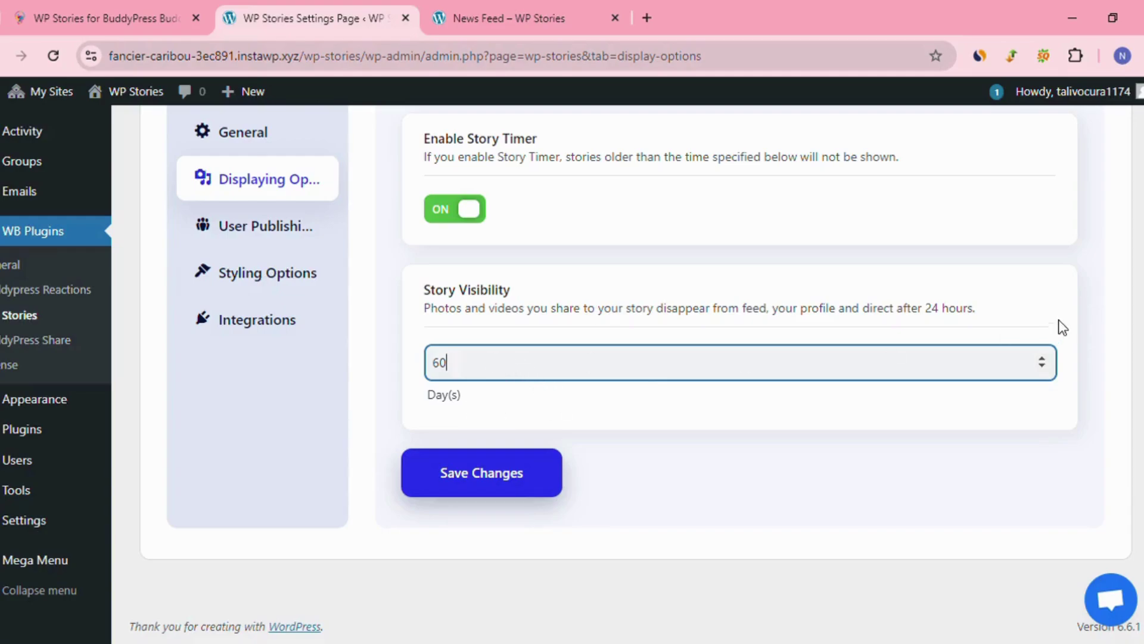
left_click(1043, 368)
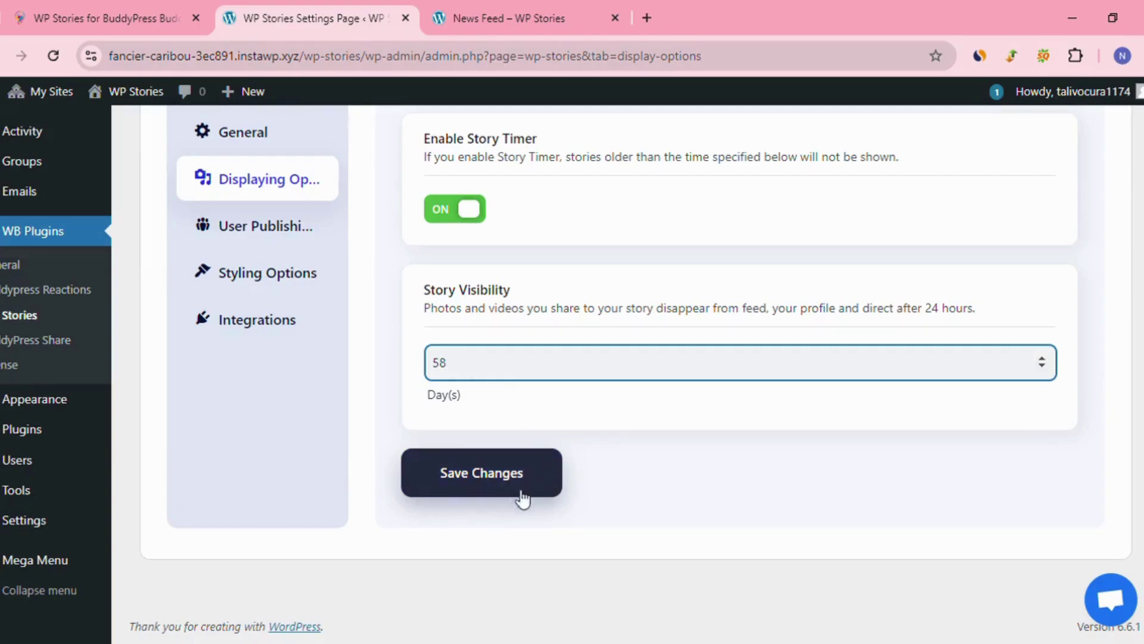
Step: Open the User Publishing Options settings and highlight the section heading
left_click(298, 238)
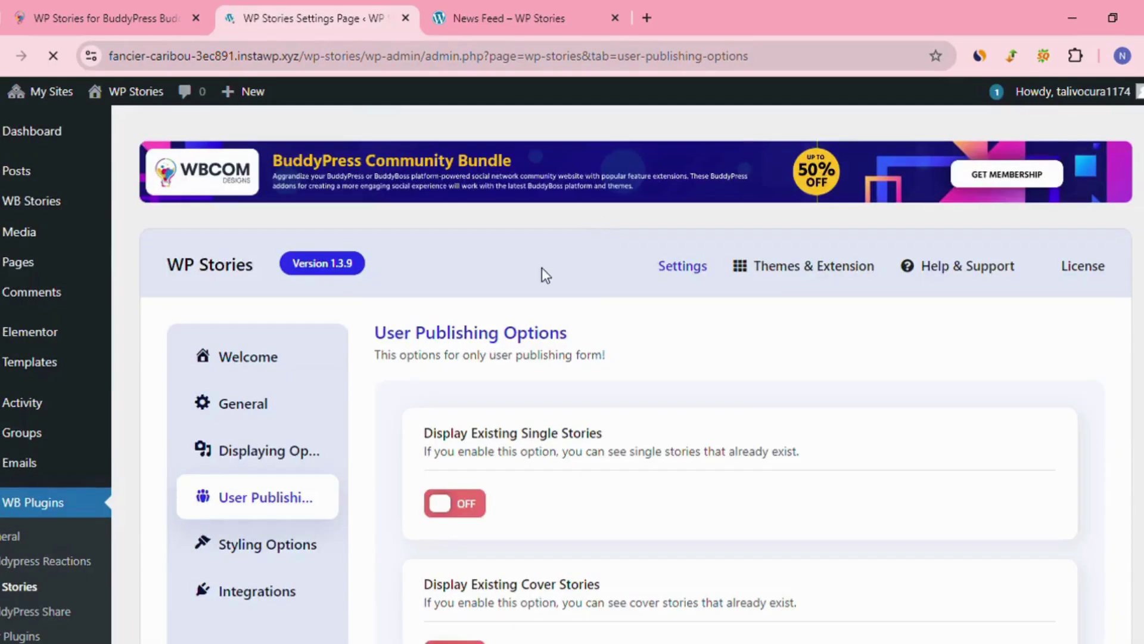
scroll(527, 268, "down", 3)
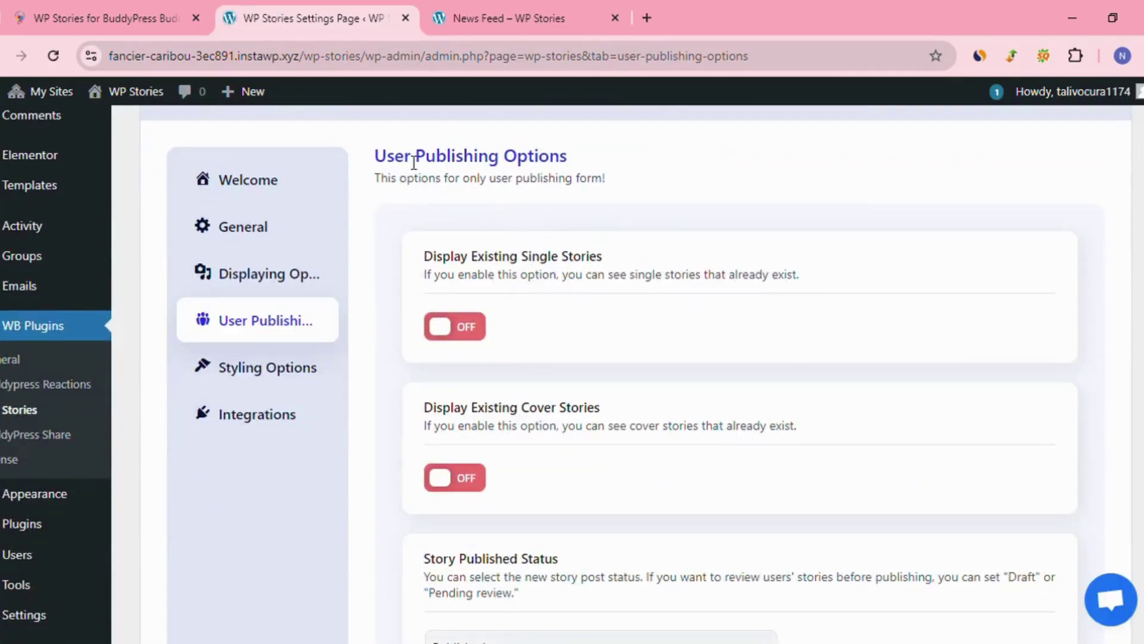
left_click_drag(375, 160, 583, 168)
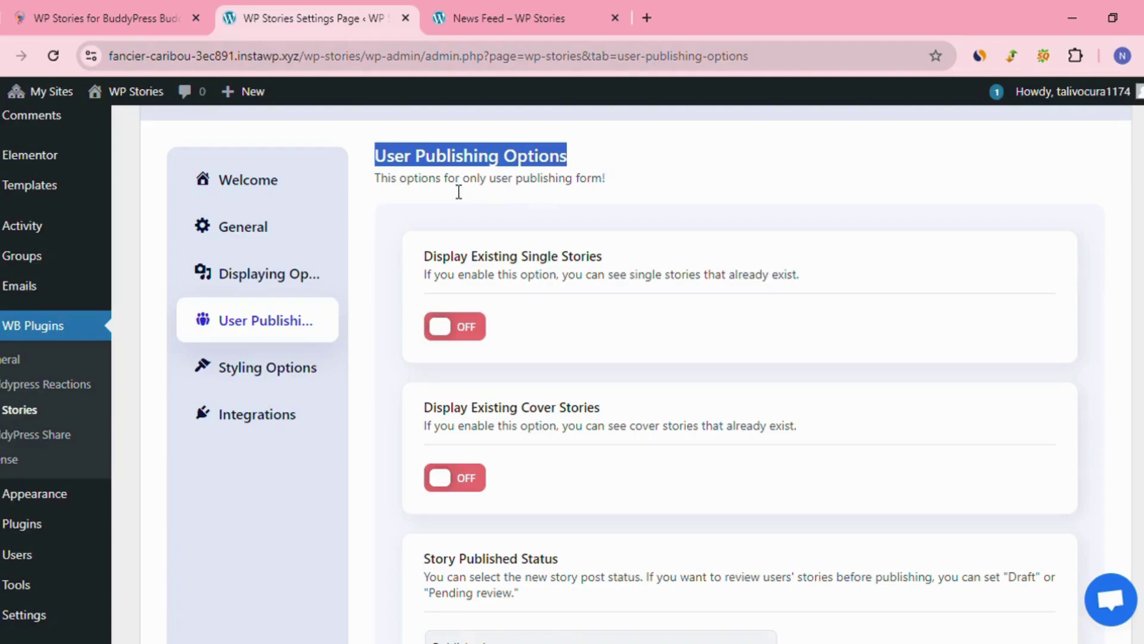
Step: Toggle the Display Existing Single Stories option on and back off
scroll(578, 193, "down", 1)
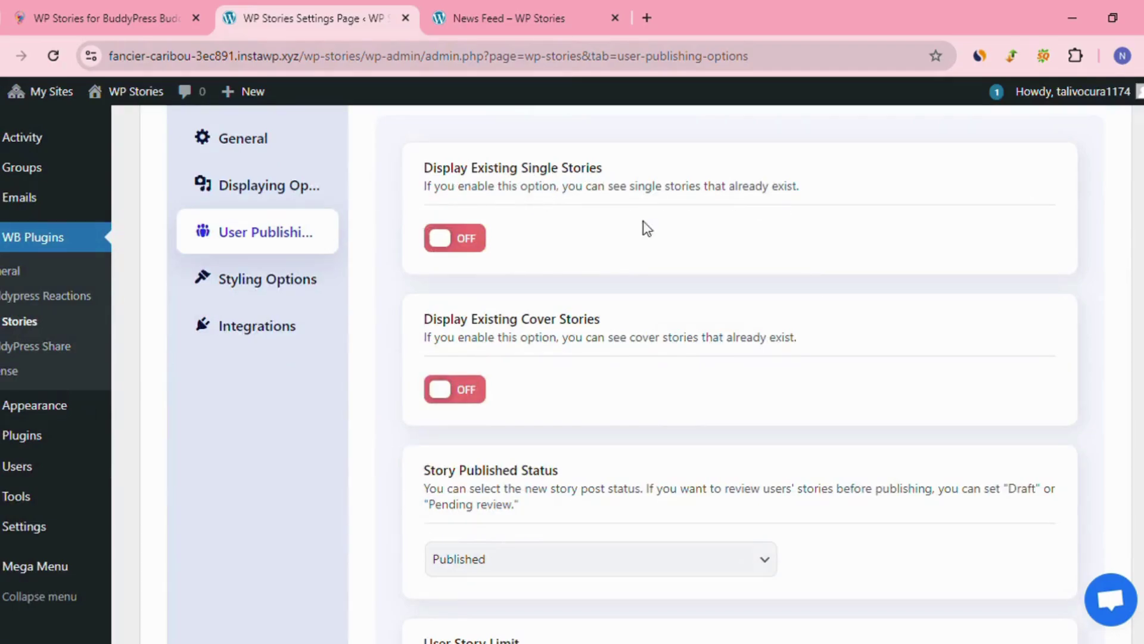
left_click(455, 244)
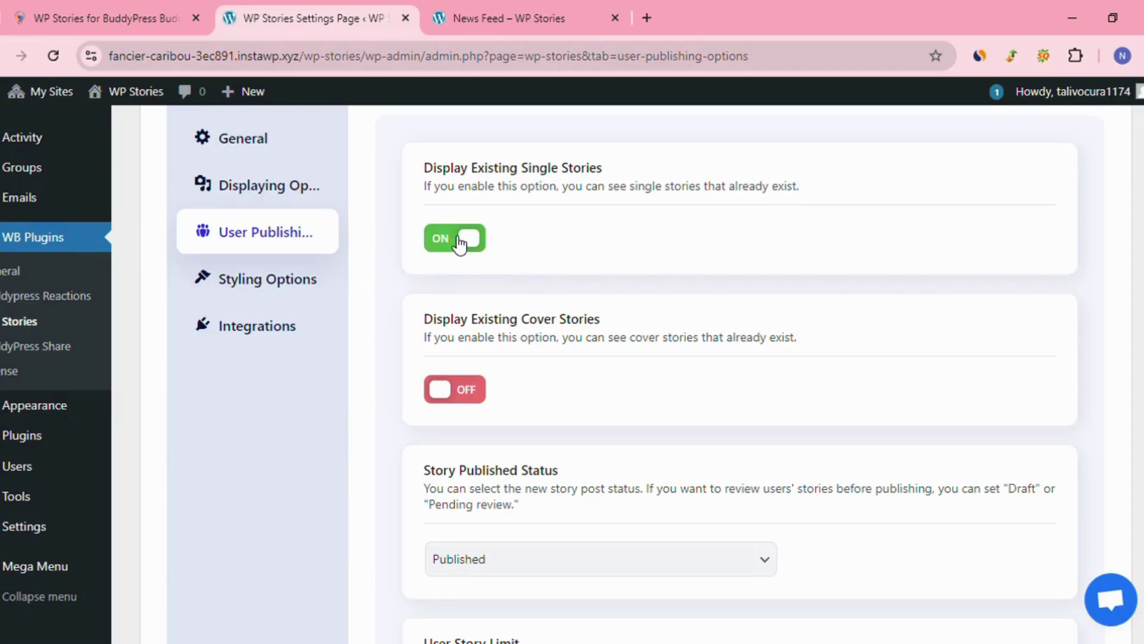
left_click(459, 243)
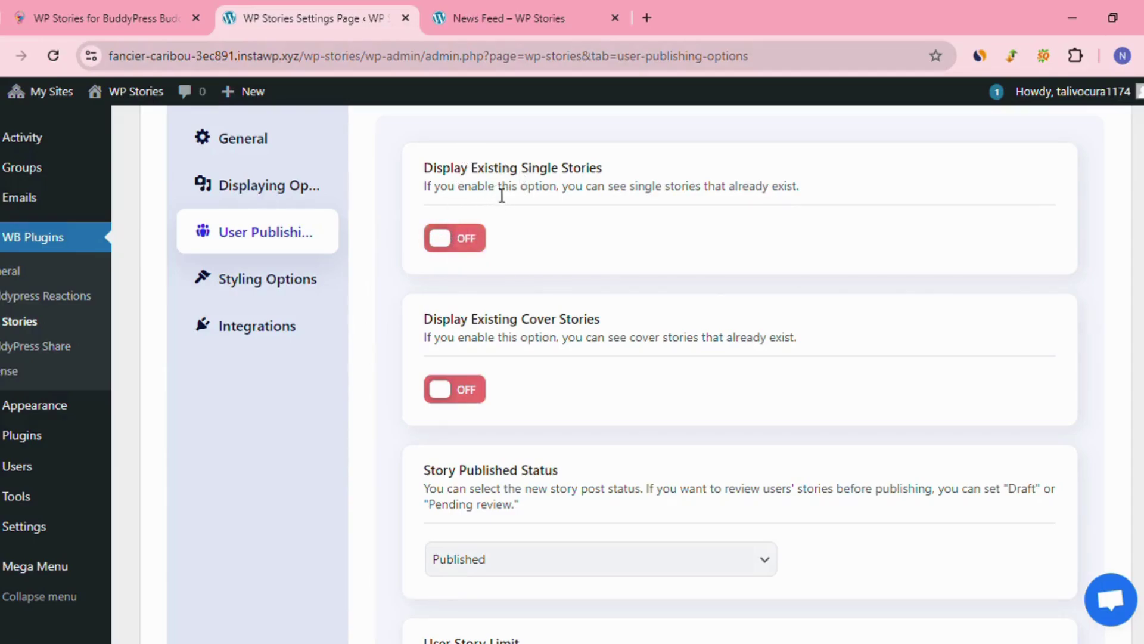
Step: Highlight the Display Existing Cover Stories title, and toggle the option on and back off
scroll(469, 213, "down", 2)
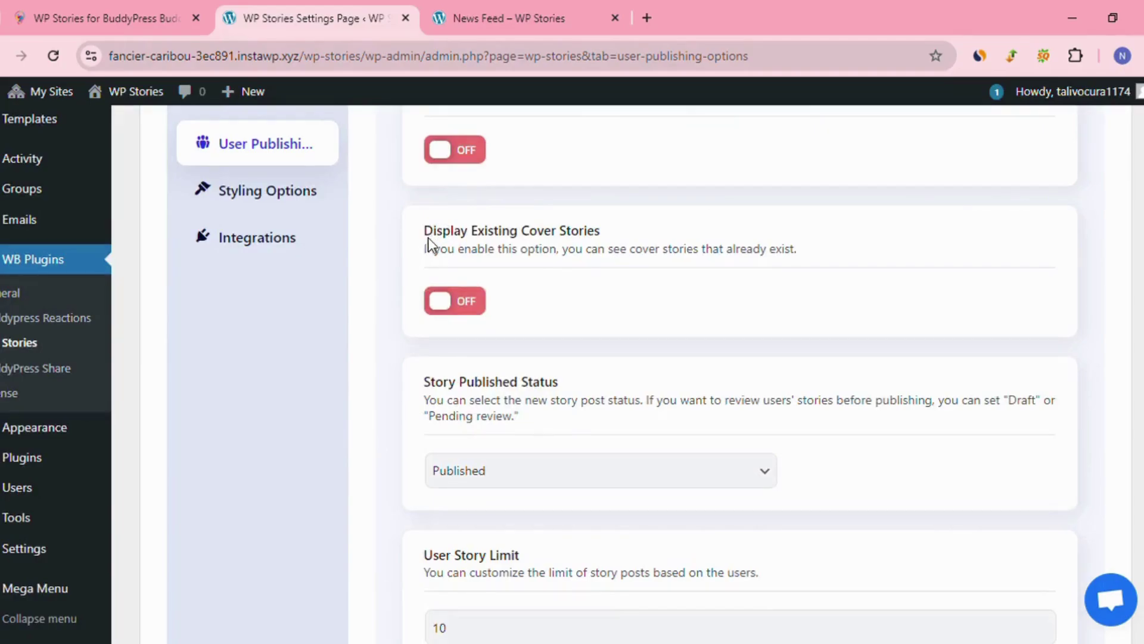
left_click_drag(424, 232, 607, 236)
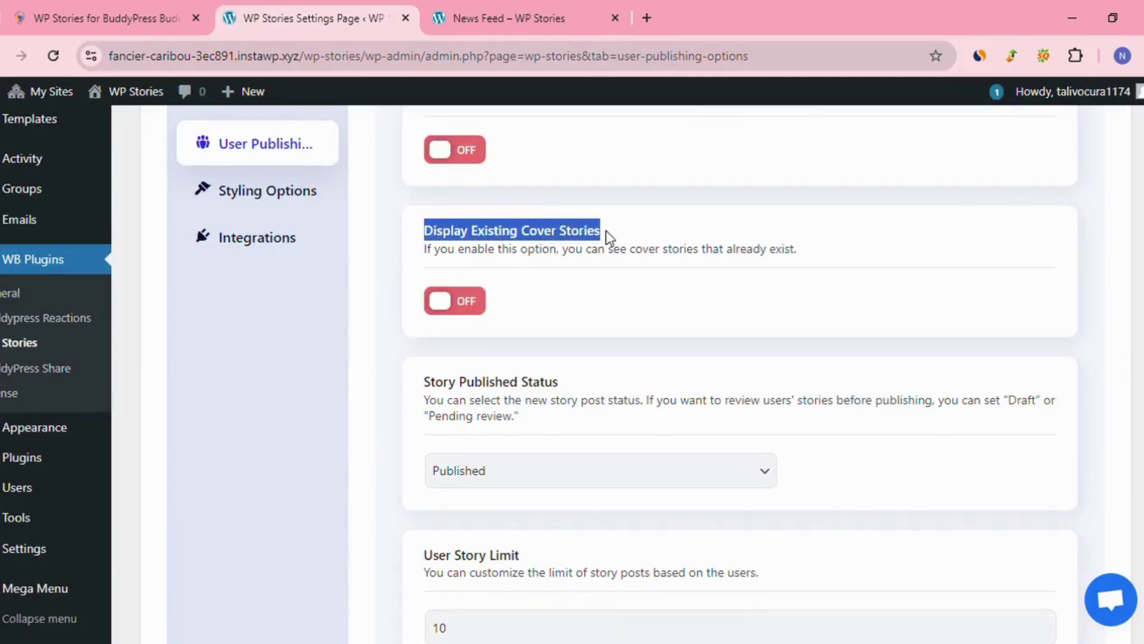
left_click(588, 263)
left_click(451, 302)
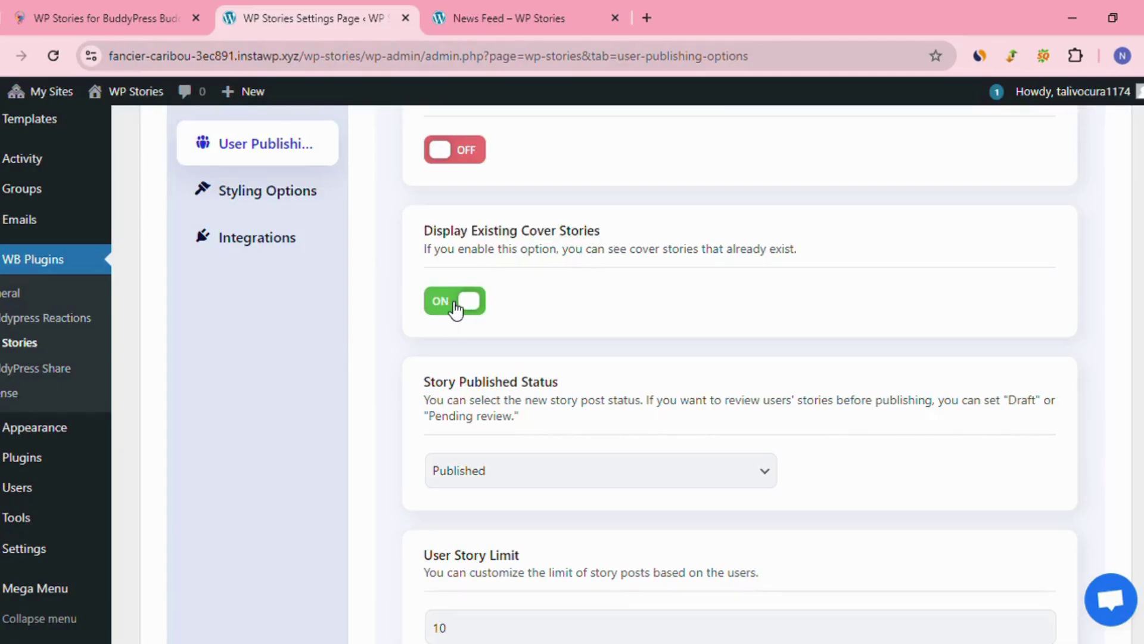
left_click(459, 301)
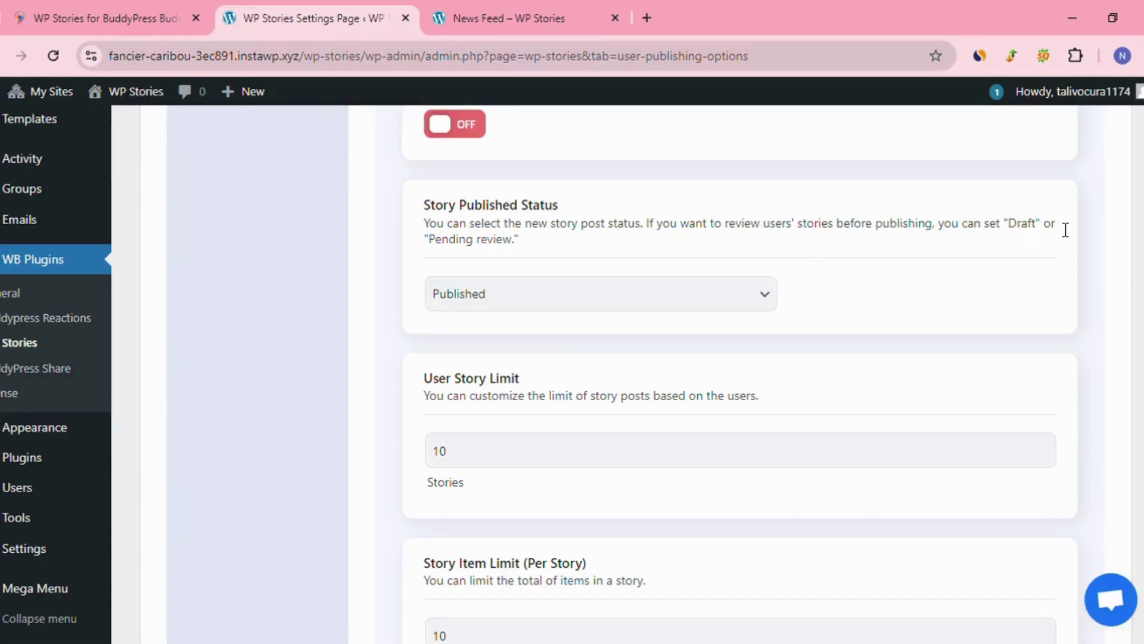
Step: Check the available choices for Story Published Status without changing the selection
left_click(489, 295)
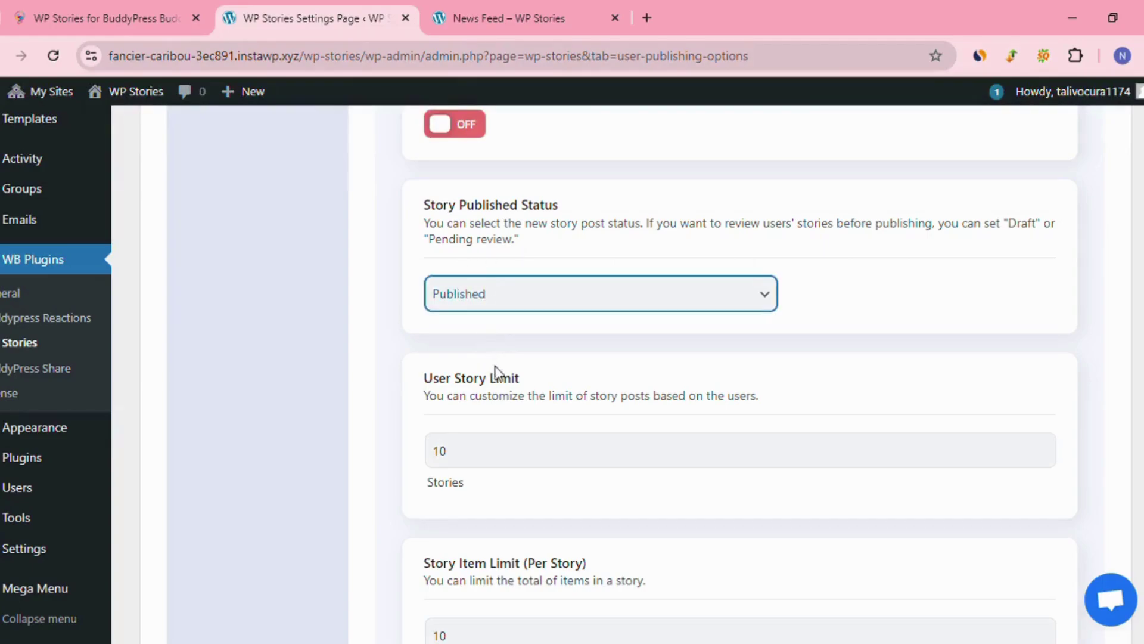
left_click(362, 346)
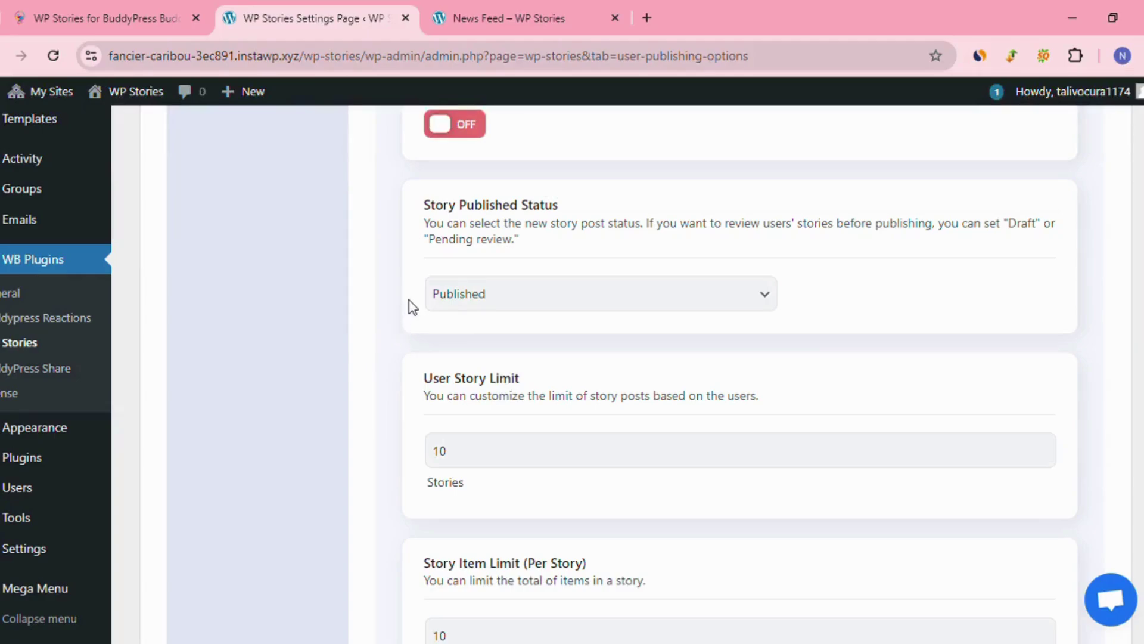
Step: Highlight the User Story Limit title and set the limit to 1 story
scroll(409, 302, "down", 3)
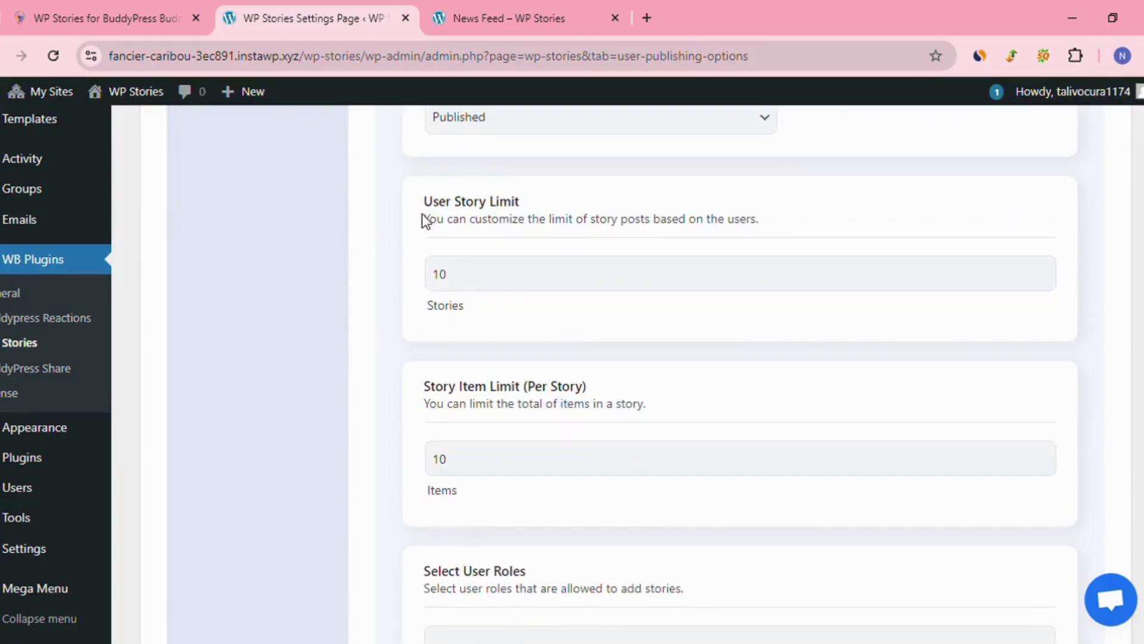
left_click_drag(423, 202, 522, 202)
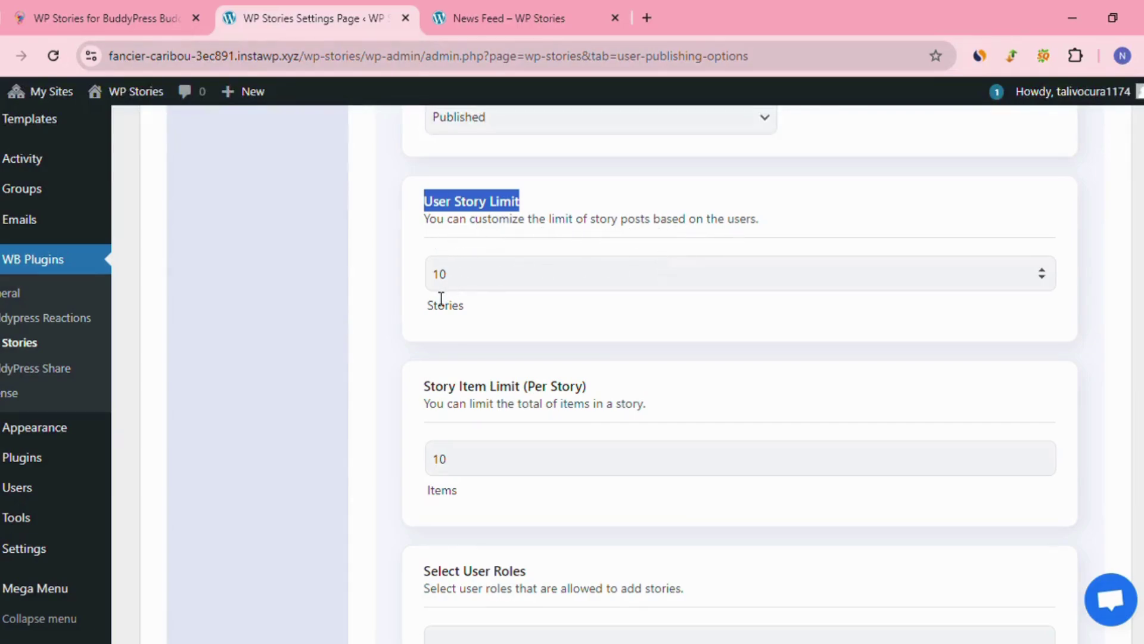
left_click(462, 281)
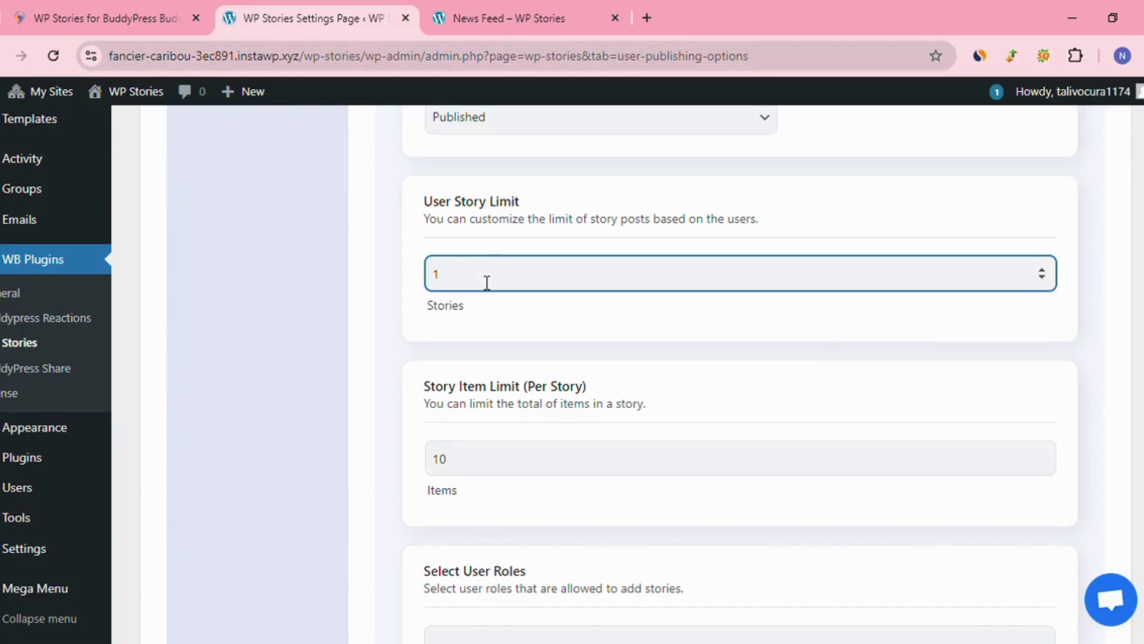
Step: Review the Story Item Limit (Per Story) title and description, and place the cursor in its value
scroll(488, 286, "down", 3)
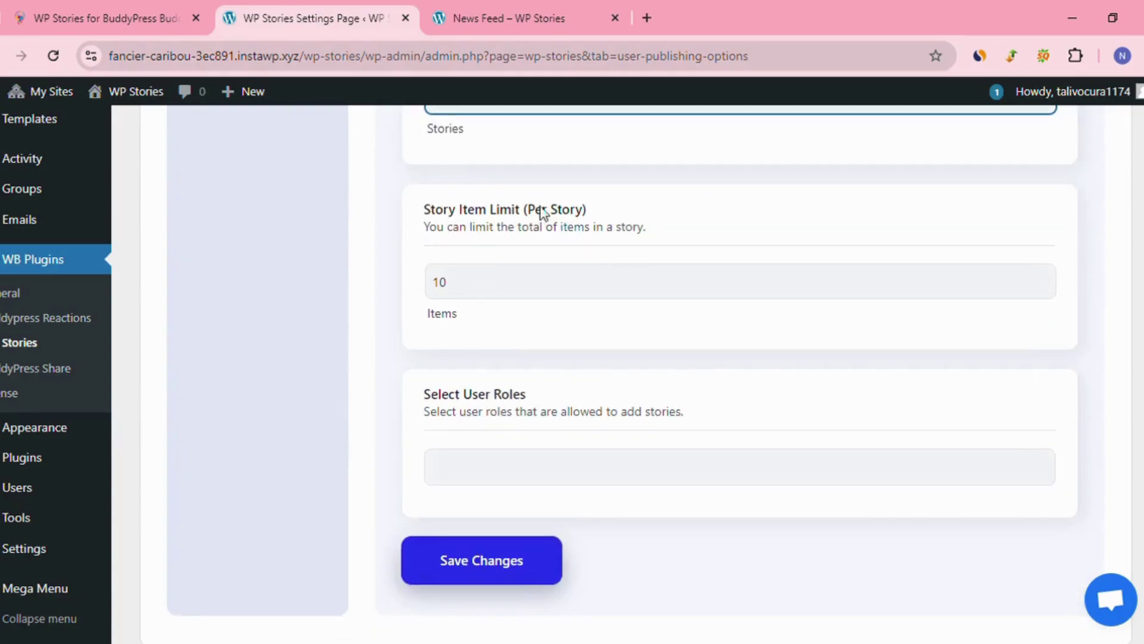
left_click_drag(418, 214, 540, 213)
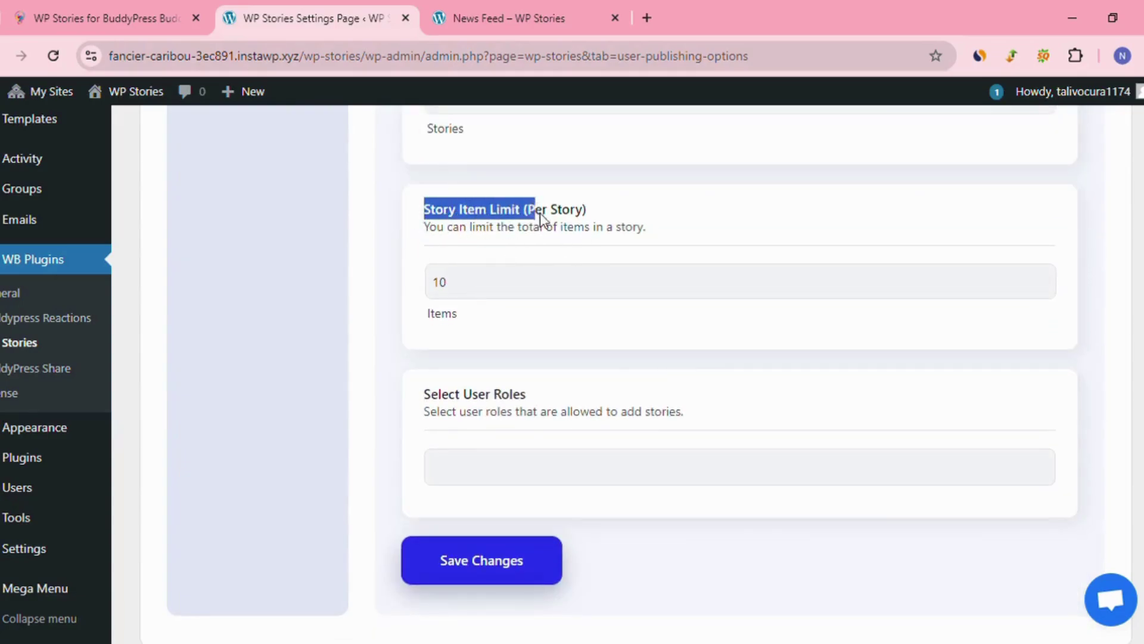
triple_click(498, 243)
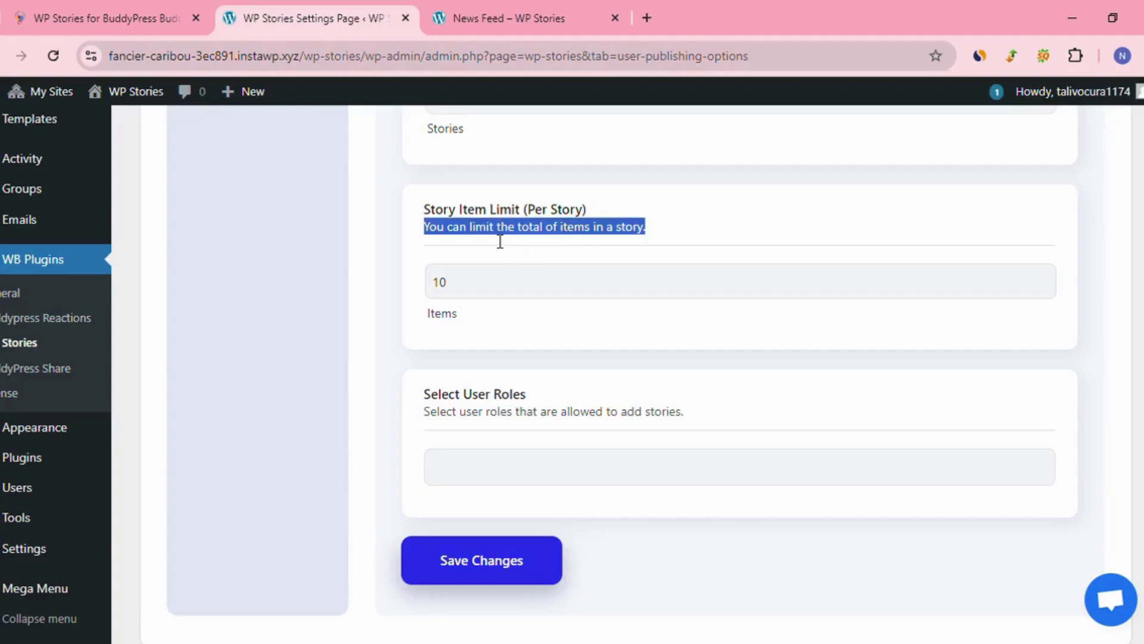
left_click(513, 250)
left_click(515, 287)
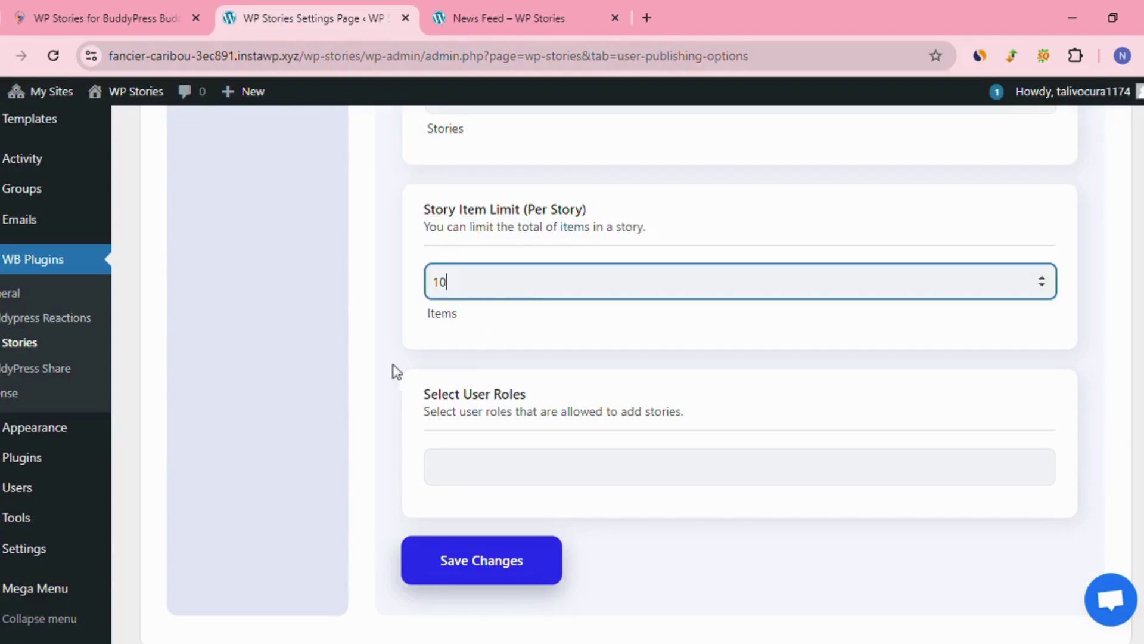
Step: Examine the user roles that can be allowed to add stories, without selecting any
scroll(457, 374, "down", 2)
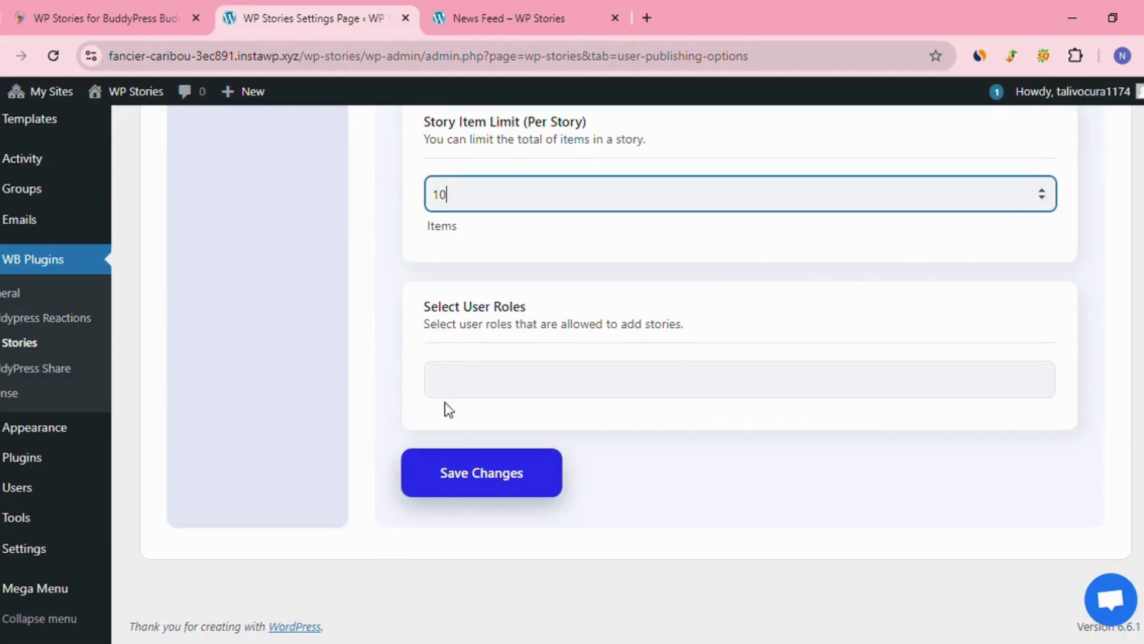
left_click(472, 388)
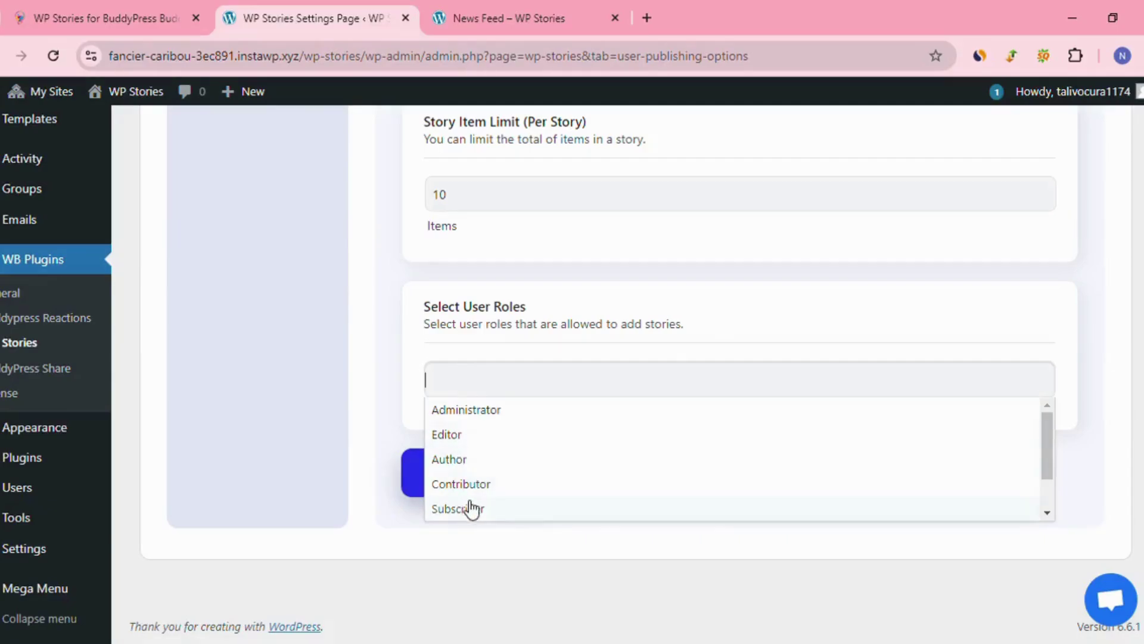
left_click(344, 386)
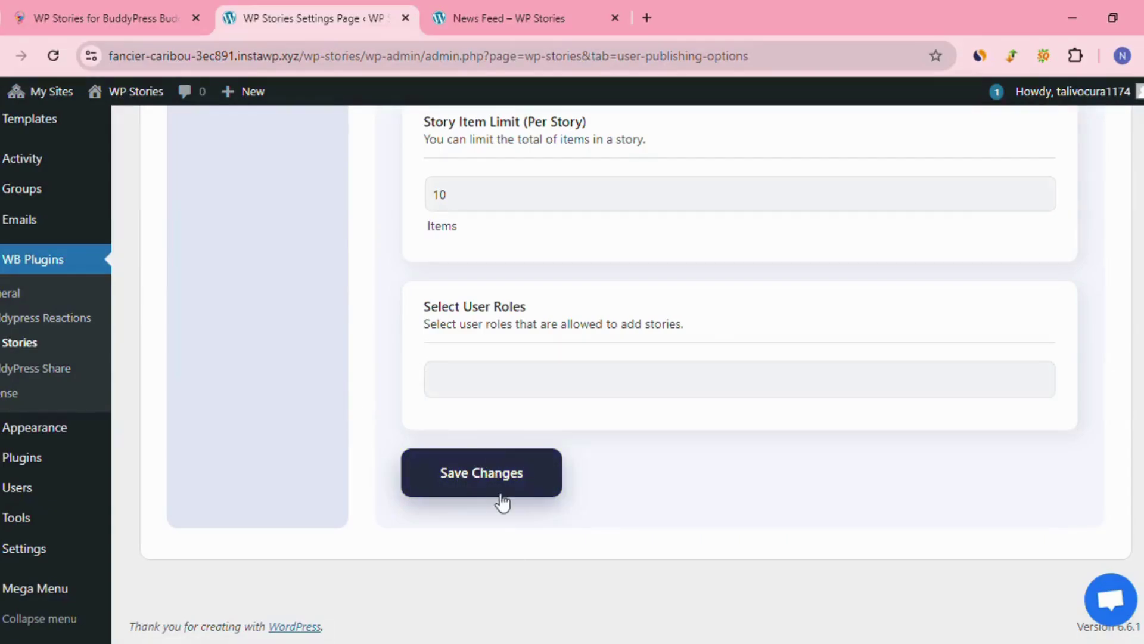
Step: Save the user publishing settings and open the Styling Options
left_click(475, 462)
scroll(330, 374, "up", 10)
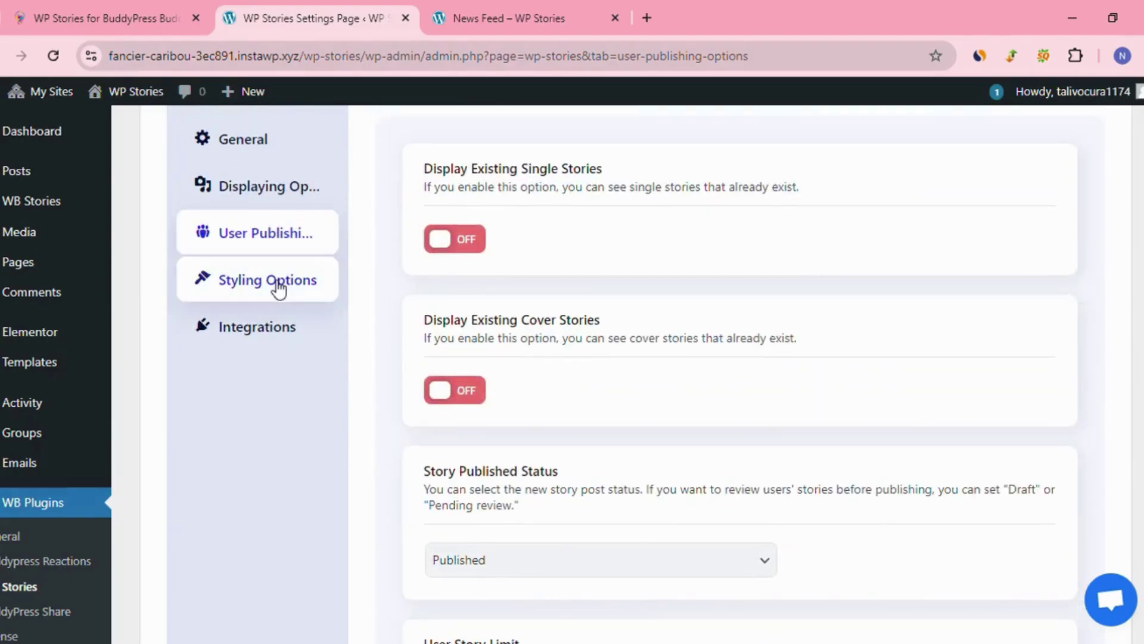
left_click(303, 289)
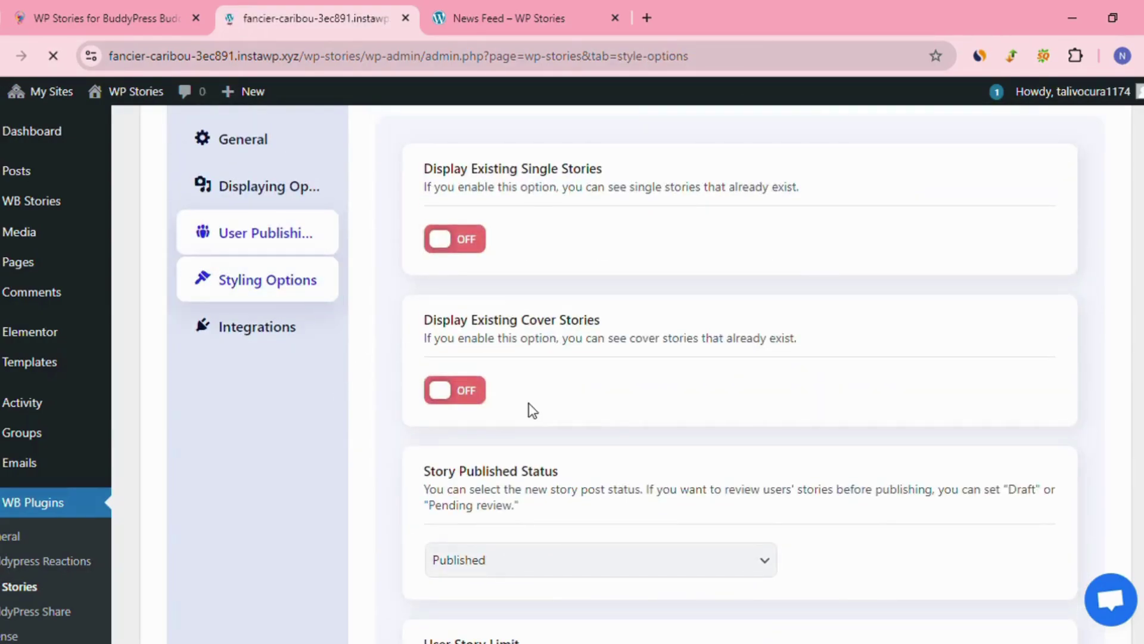
Step: Highlight the Styling Options title and the Style Background heading
scroll(463, 270, "down", 1)
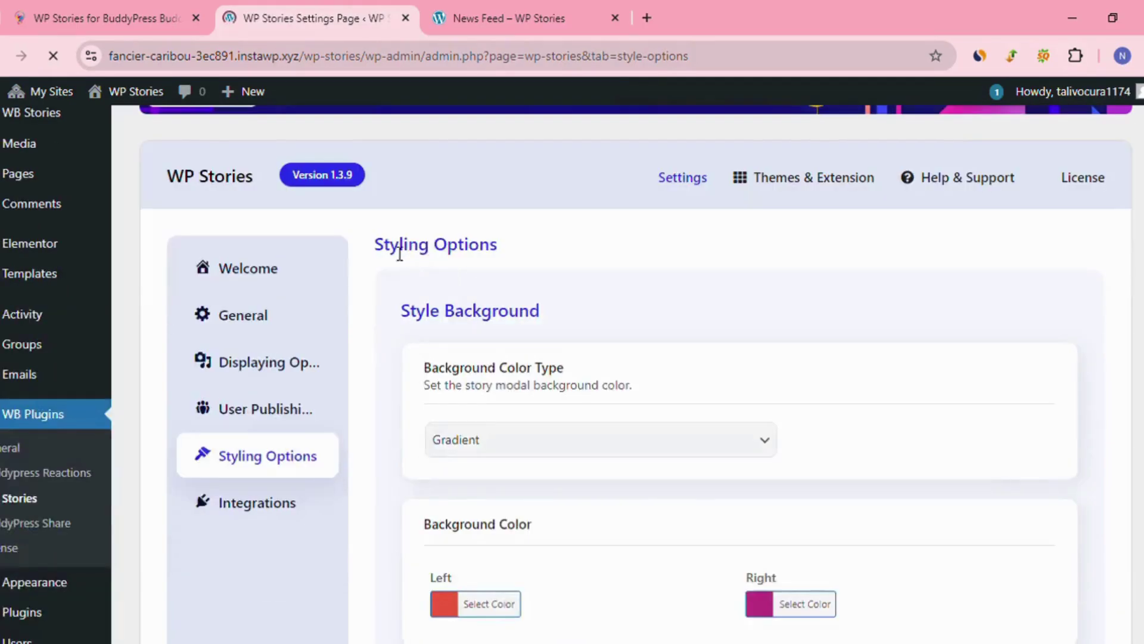
double_click(384, 245)
left_click_drag(444, 251, 511, 250)
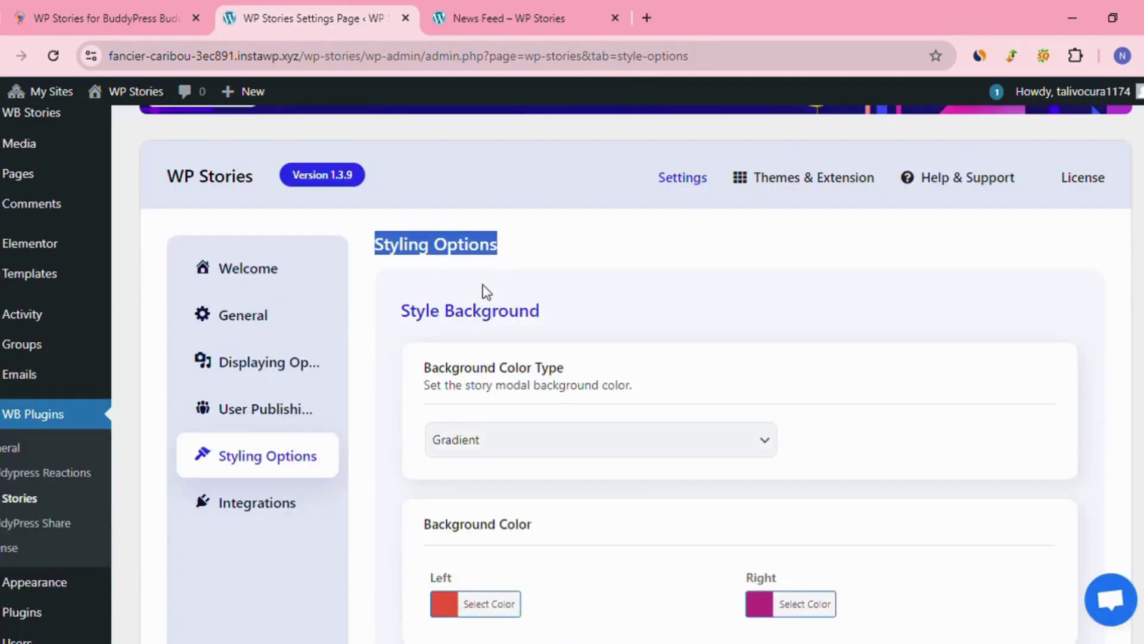
scroll(480, 286, "down", 2)
left_click_drag(404, 142, 549, 143)
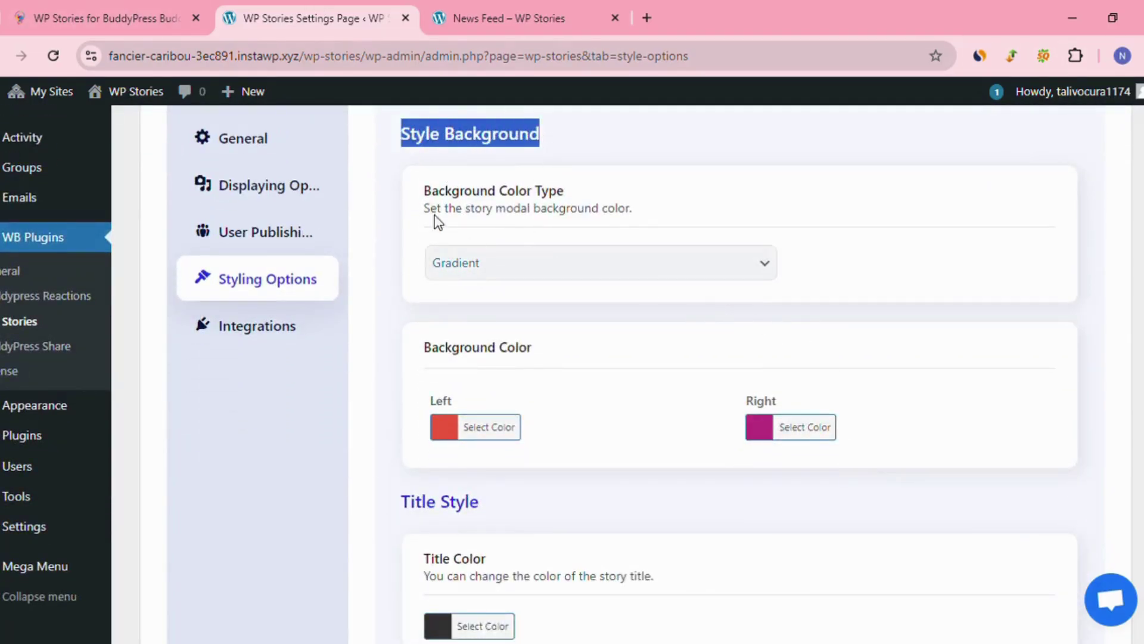
Step: Highlight the Background Color Type title under Style Background and check its choices without changing the selection
left_click(528, 208)
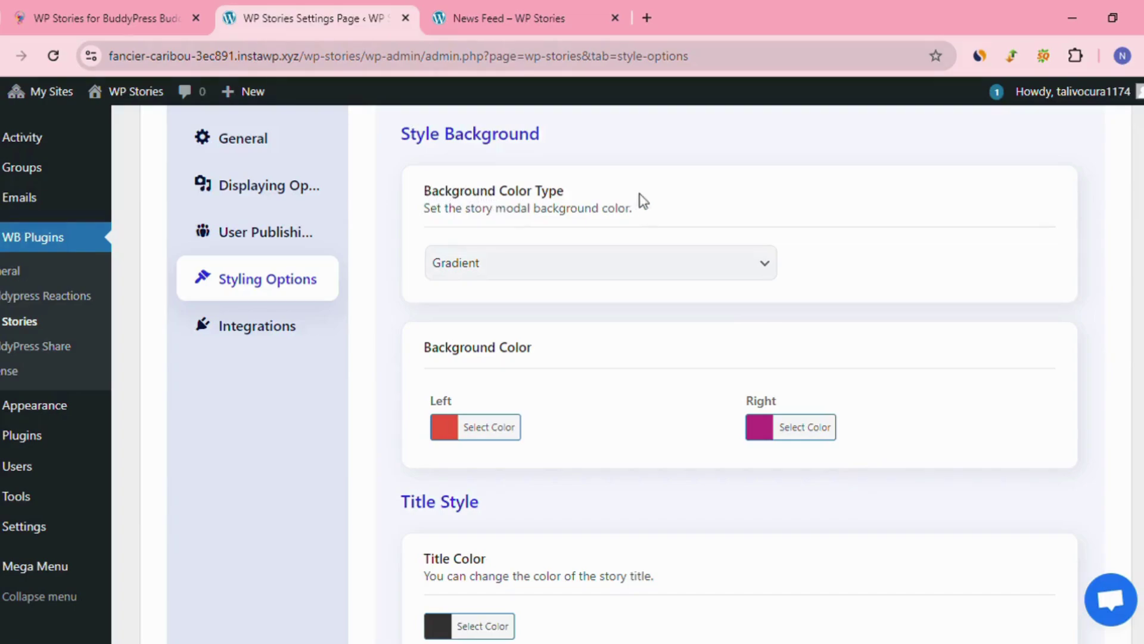
triple_click(436, 196)
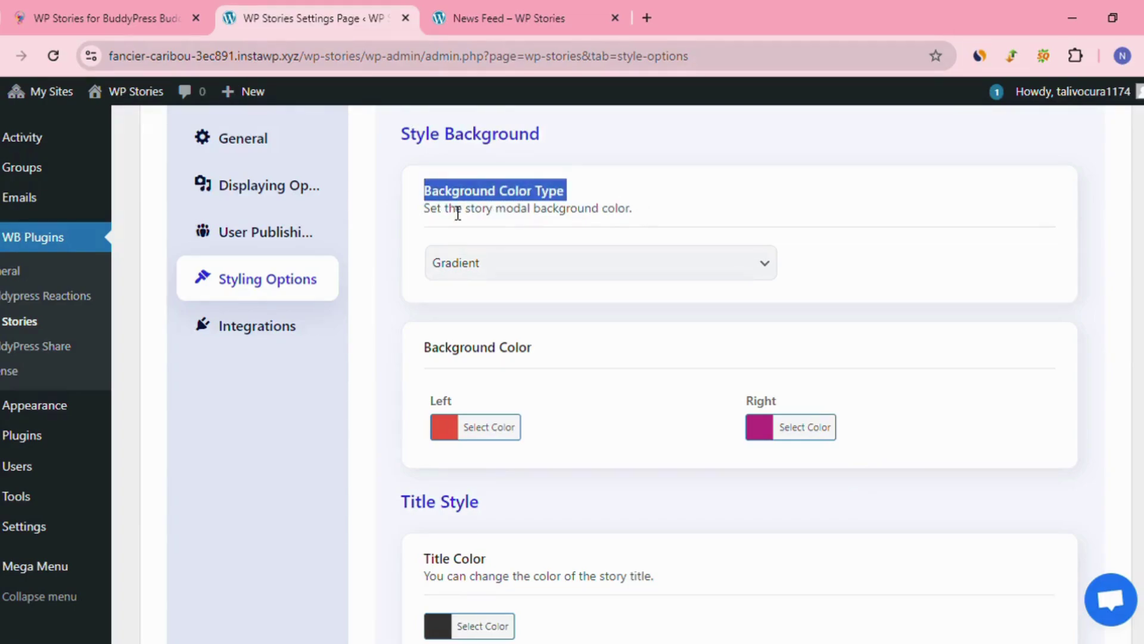
left_click(560, 251)
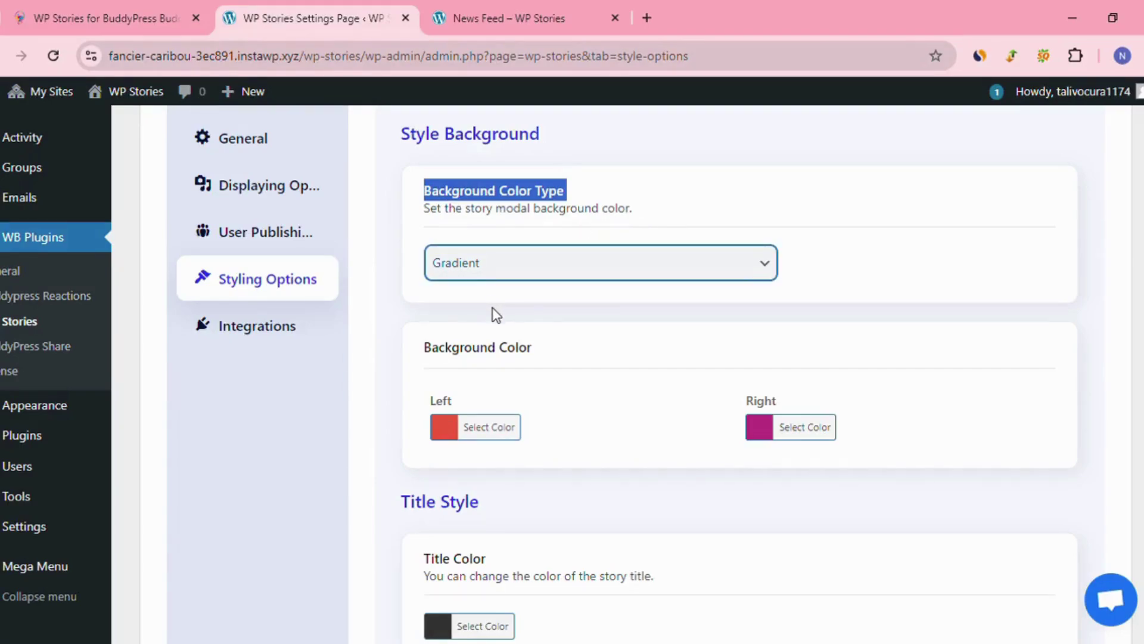
Step: Look at the color pickers for the Left and Right story background colors without changing either color
scroll(524, 313, "down", 3)
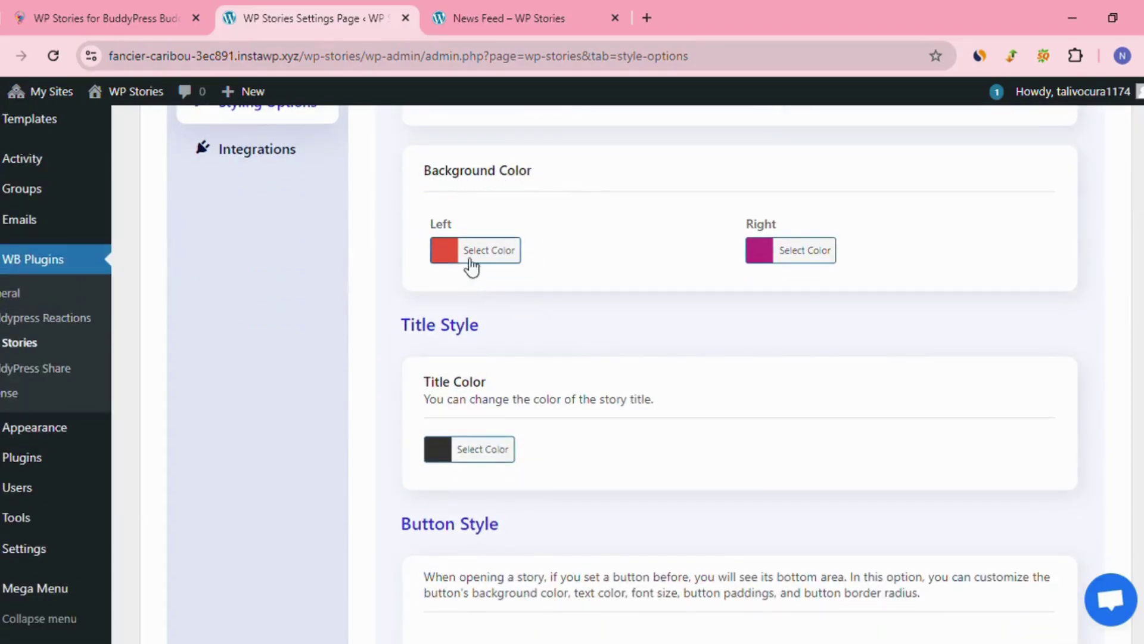
left_click(453, 255)
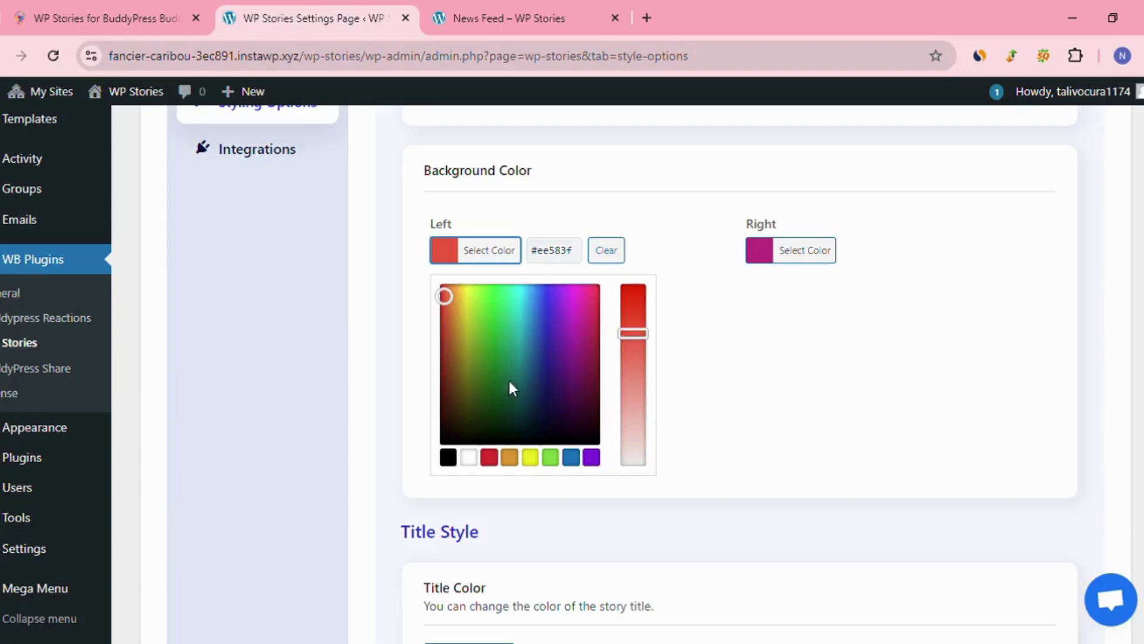
left_click(802, 257)
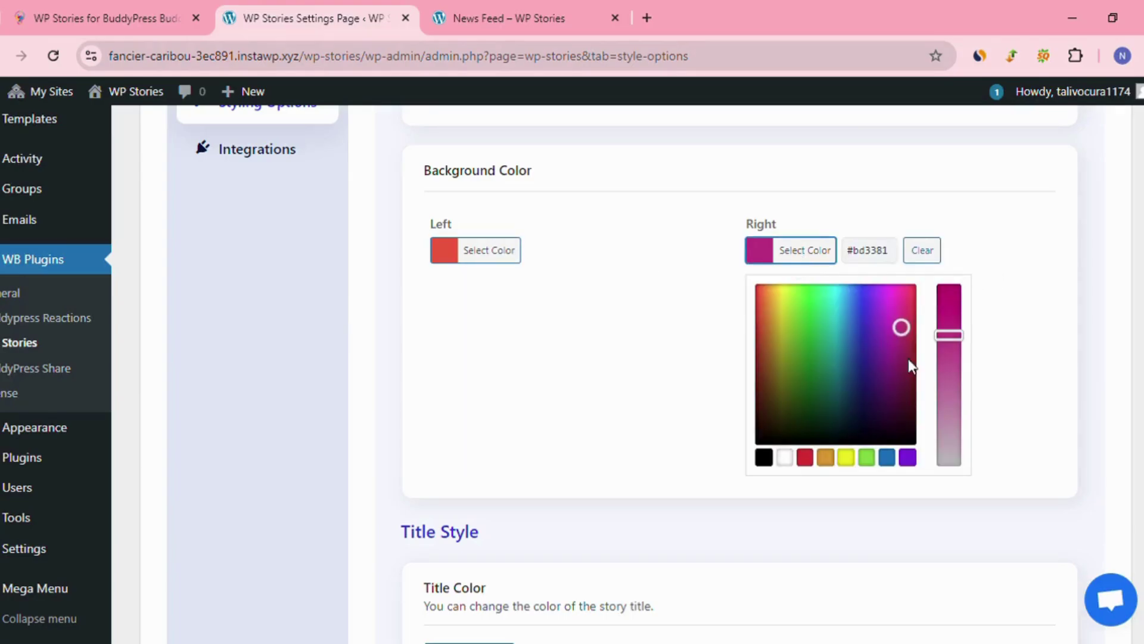
left_click(577, 357)
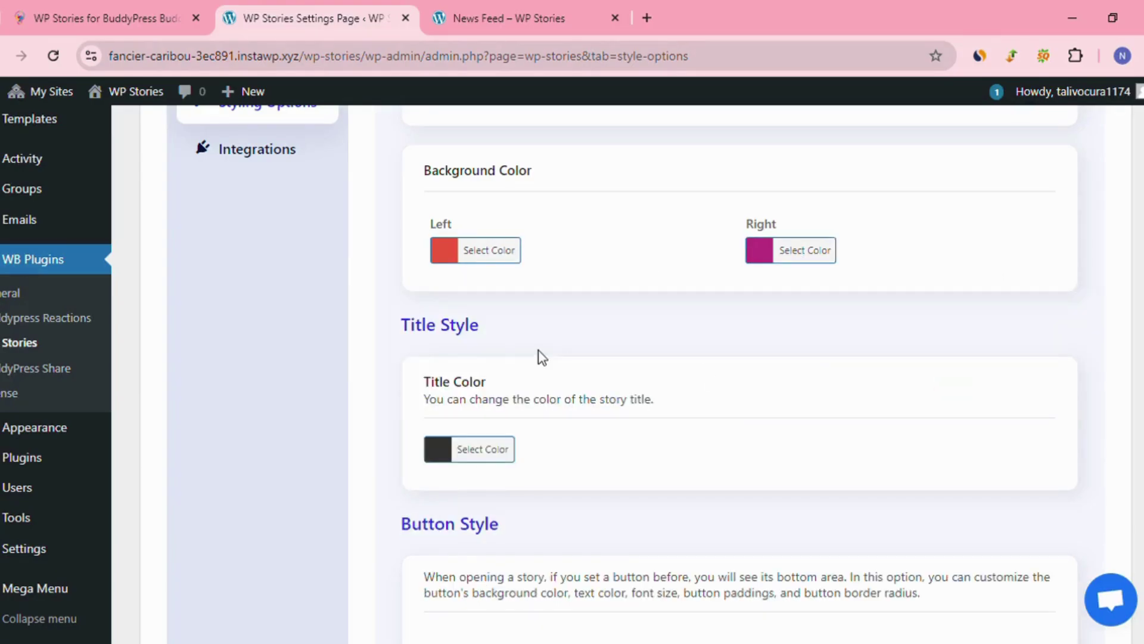
Step: Highlight the Title Color description and view its color picker, leaving the color as it is
scroll(538, 355, "down", 3)
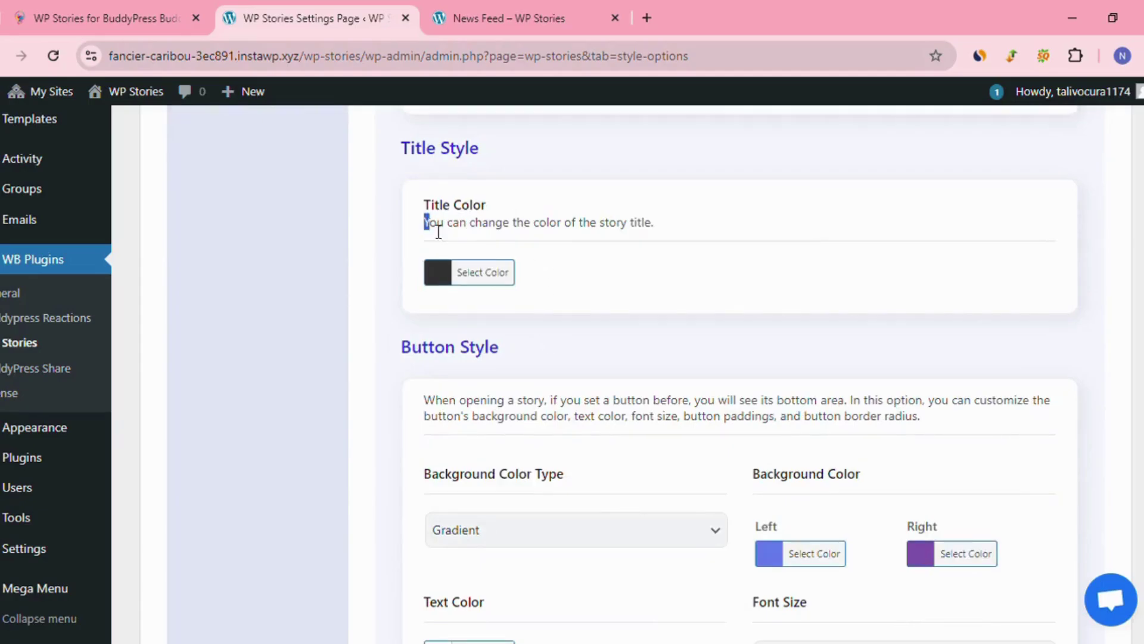
left_click_drag(438, 232, 662, 228)
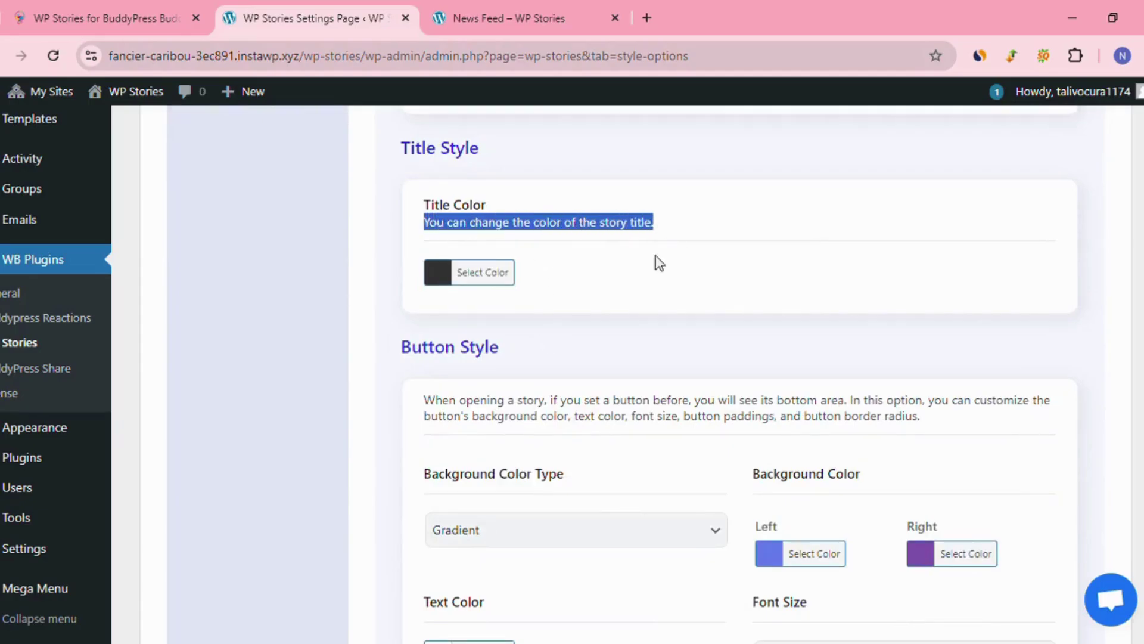
left_click(441, 276)
left_click(448, 284)
scroll(618, 289, "up", 4)
scroll(668, 459, "down", 3)
Step: Highlight the Button Style heading and clear the highlight
scroll(658, 449, "down", 4)
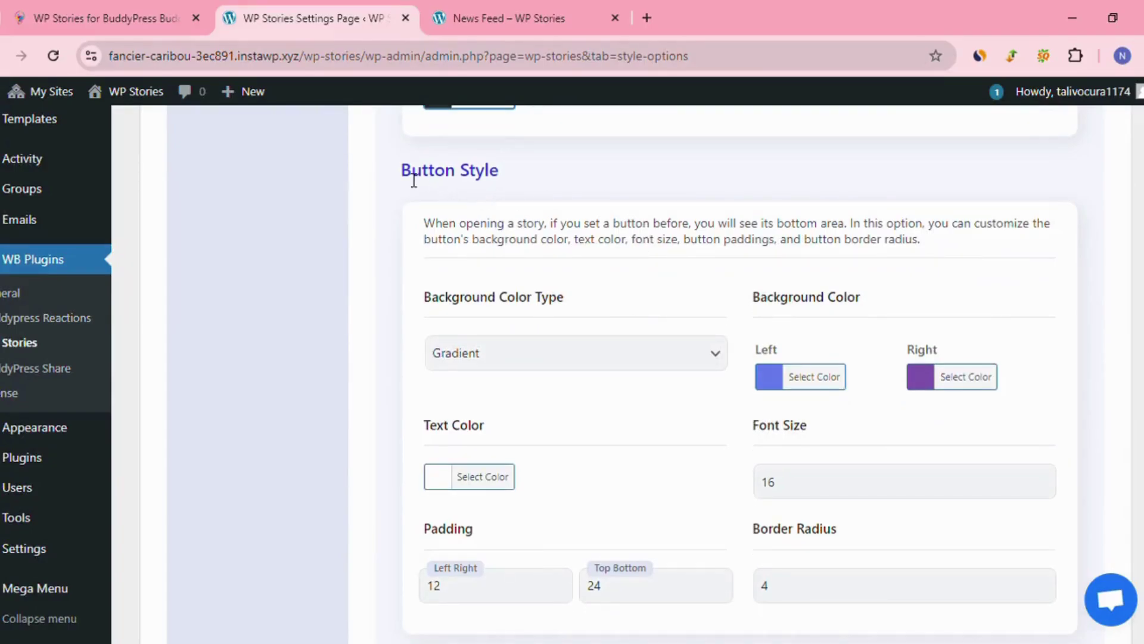
left_click_drag(414, 180, 518, 181)
left_click(512, 188)
Step: Highlight the button's Background Color Type title and check its choices, keeping Gradient
scroll(667, 302, "down", 2)
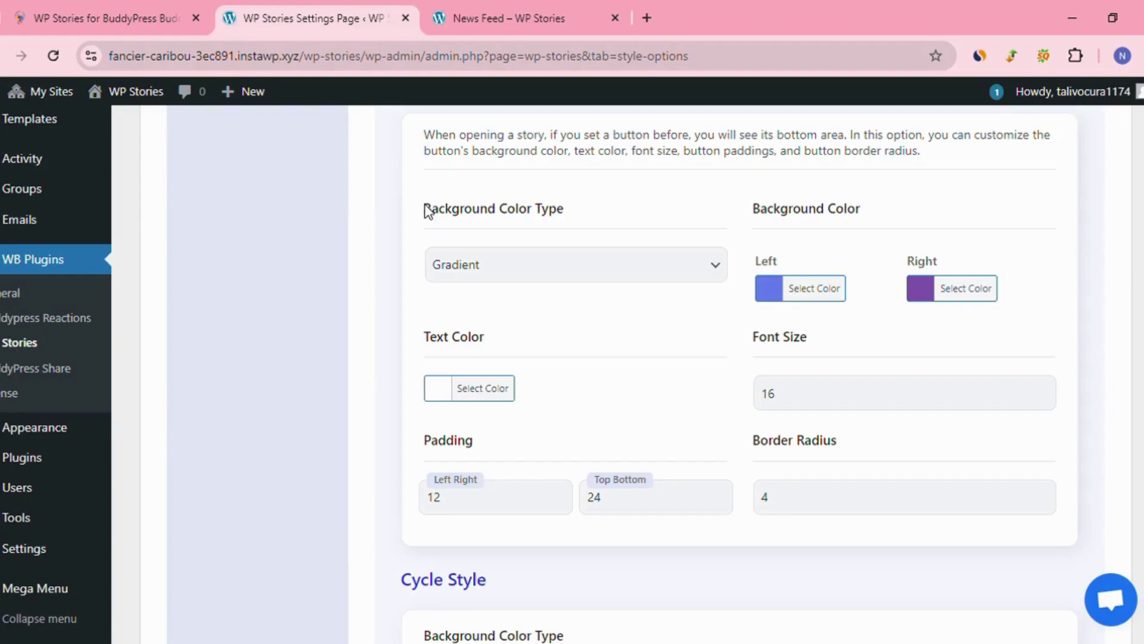
left_click_drag(426, 210, 580, 212)
left_click(567, 240)
left_click(542, 268)
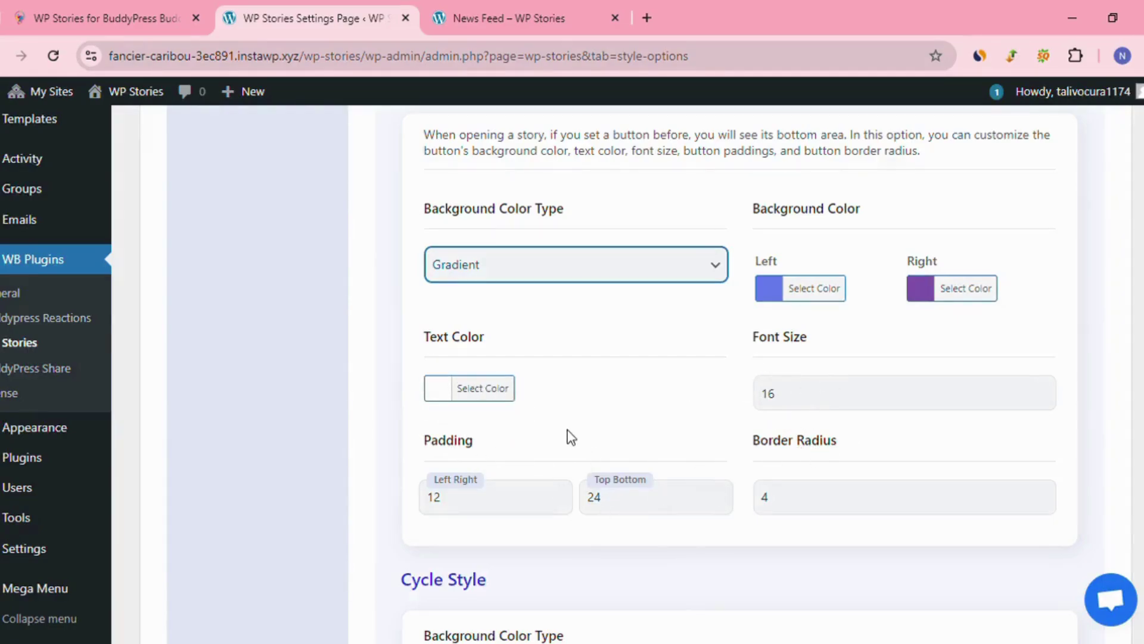
Step: Highlight the Background Color Type title under Cycle Style and check its choices, keeping Normal
scroll(567, 437, "down", 5)
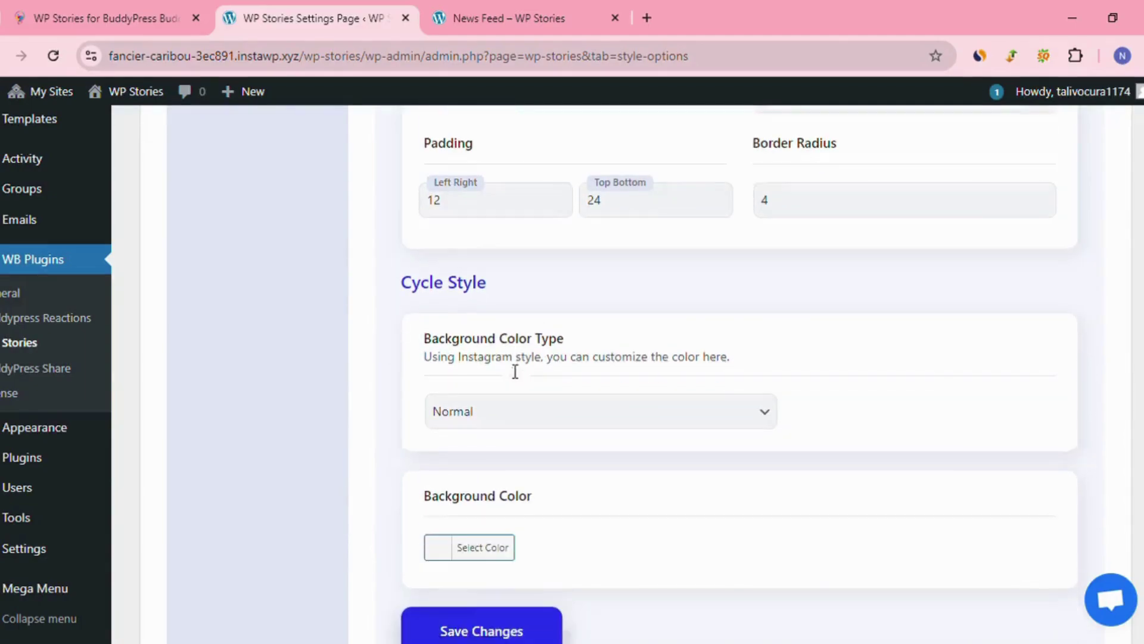
scroll(515, 372, "down", 1)
left_click_drag(413, 292, 566, 285)
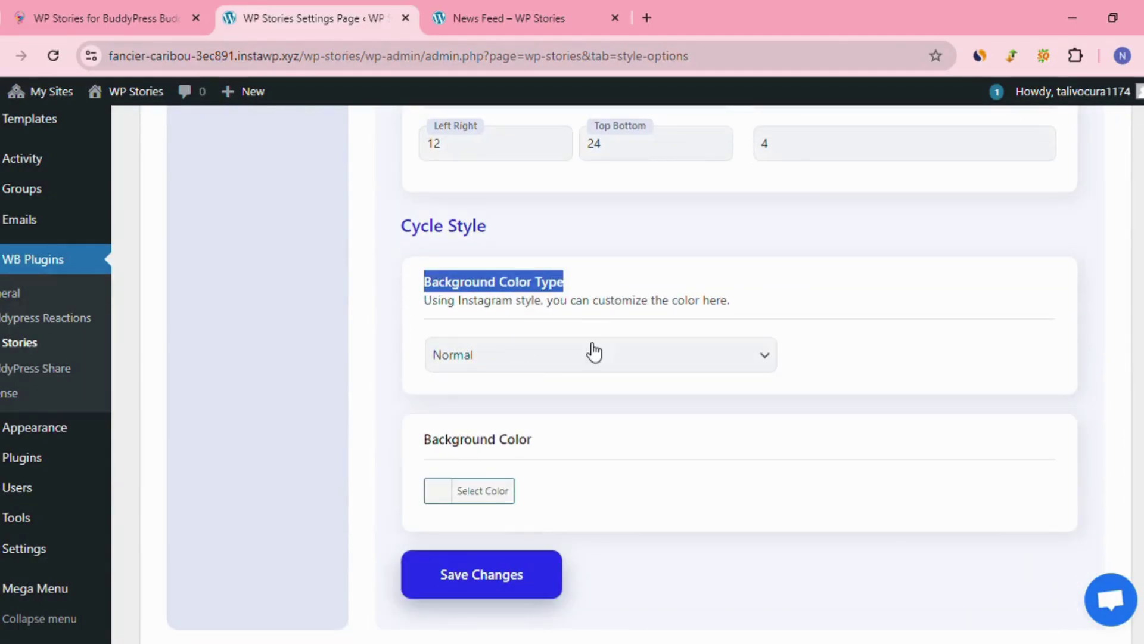
left_click(580, 327)
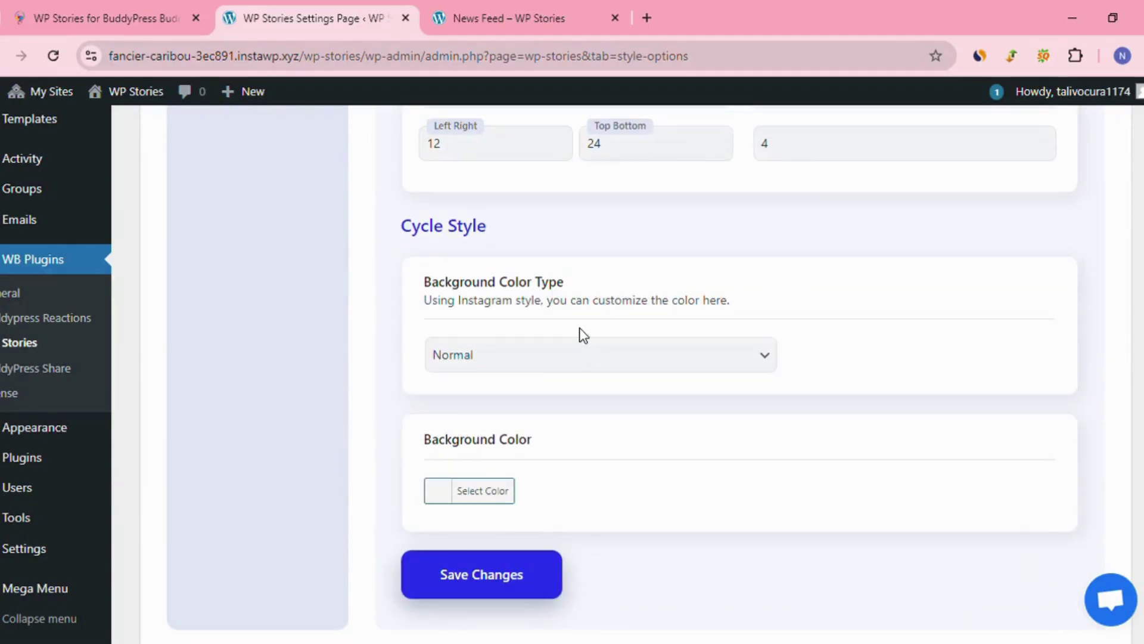
left_click(511, 364)
Step: Set the Cycle Style background color to a medium gray and save the styling options
scroll(489, 333, "down", 2)
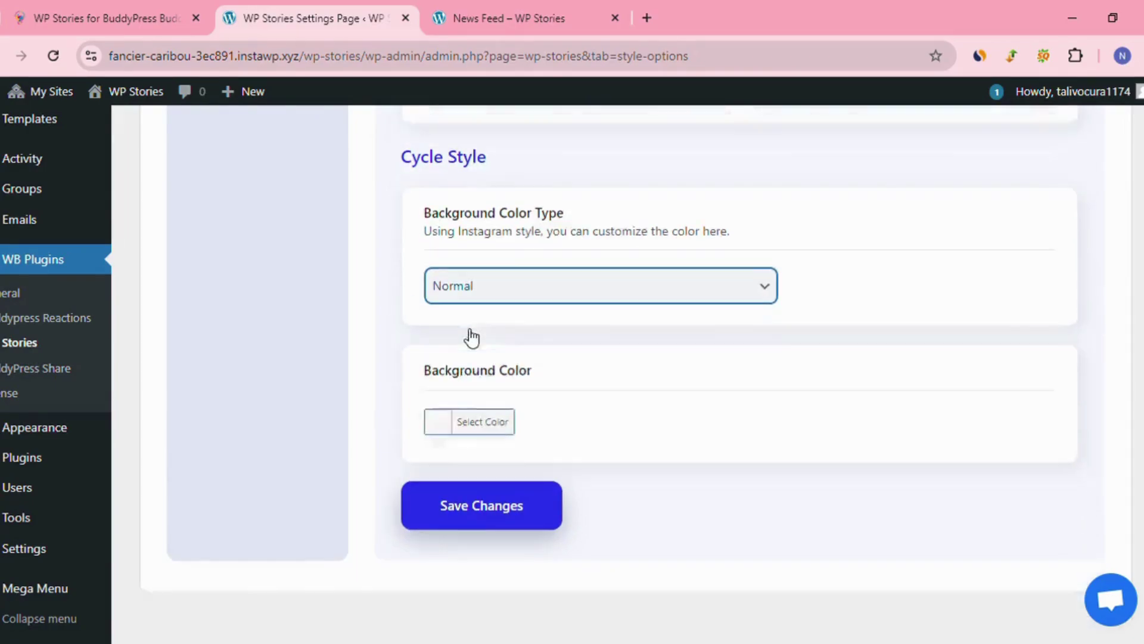
left_click(464, 394)
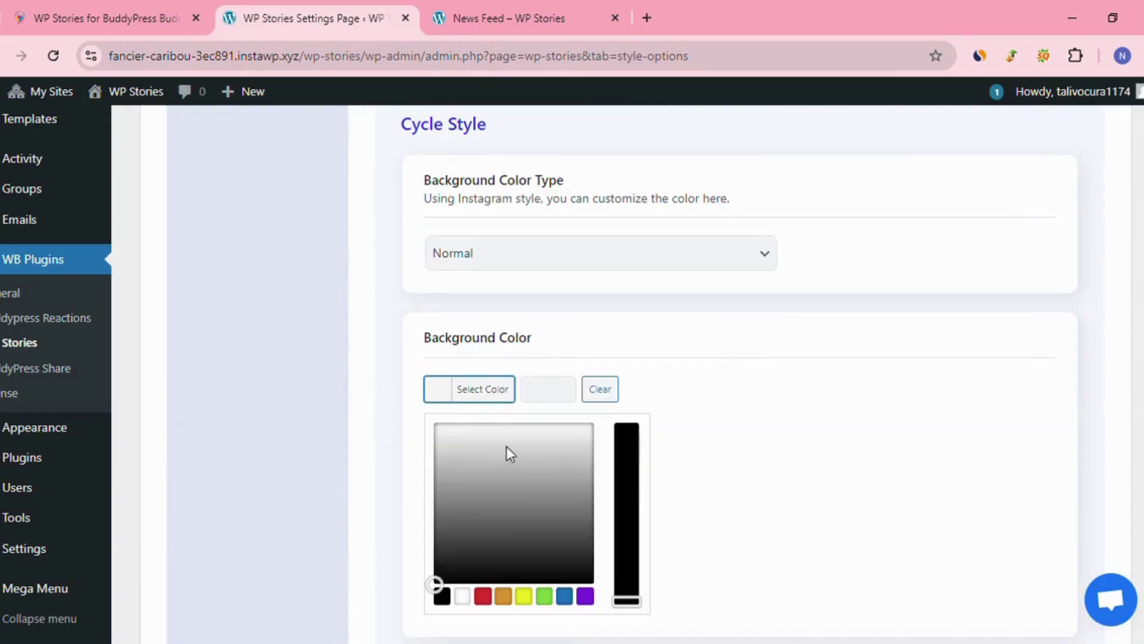
left_click(519, 480)
left_click(639, 332)
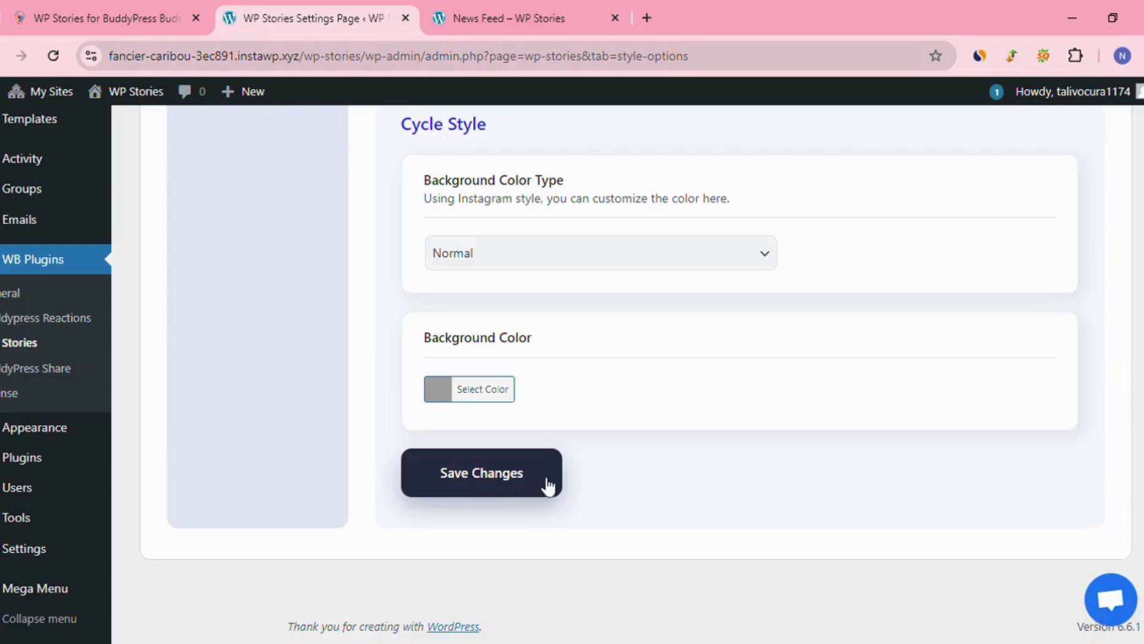
left_click(478, 466)
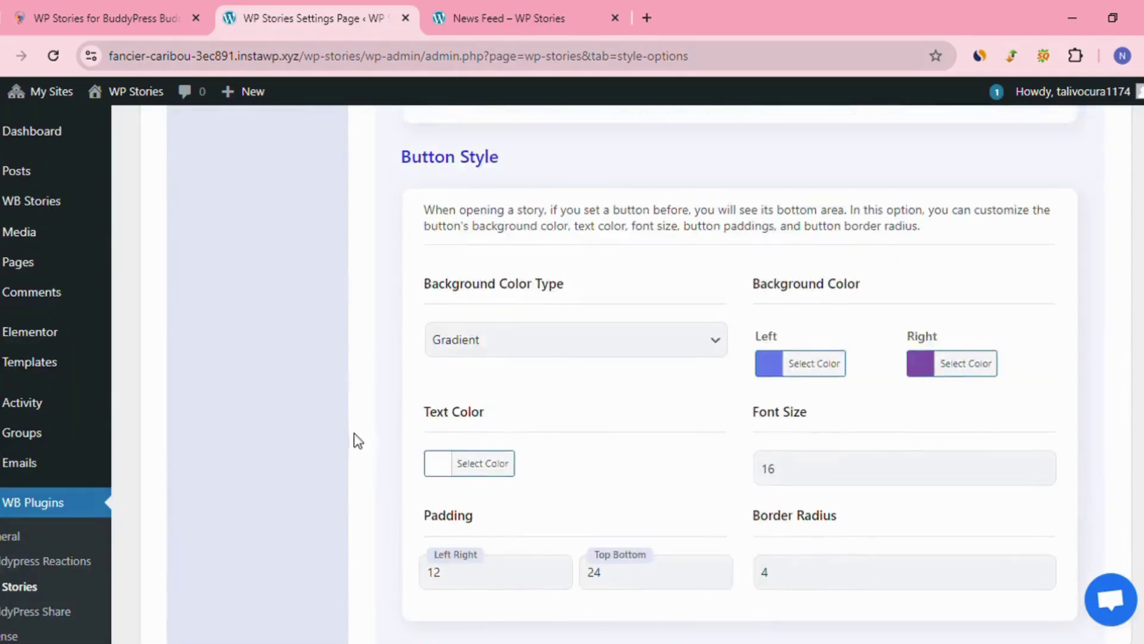
Step: Open the Integrations settings and highlight the Integrations title
scroll(354, 433, "up", 10)
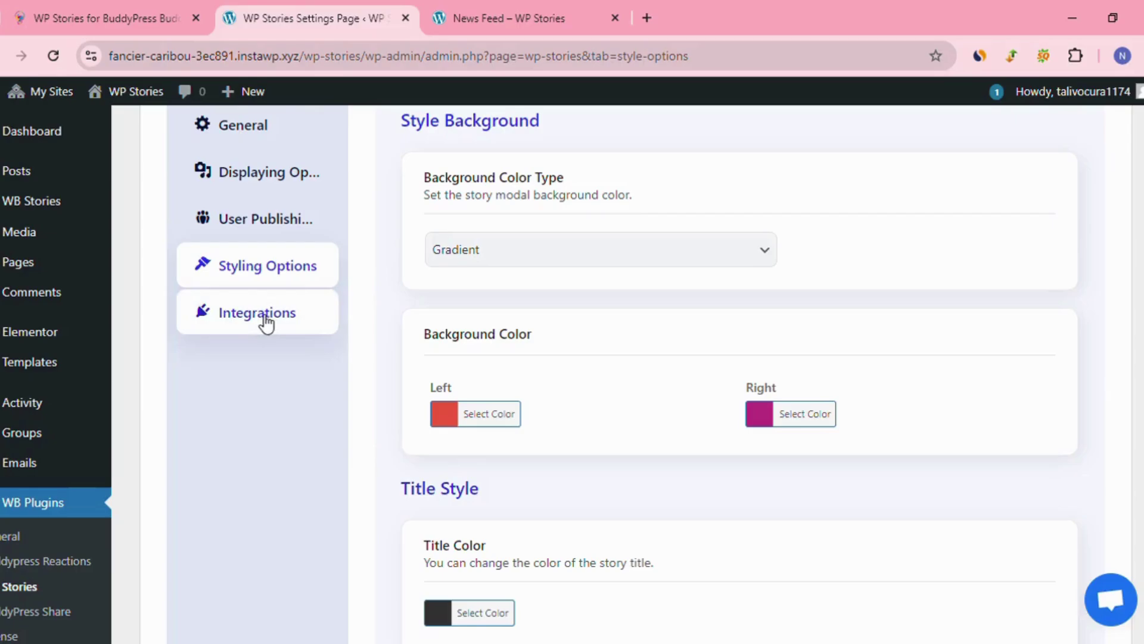
left_click(266, 324)
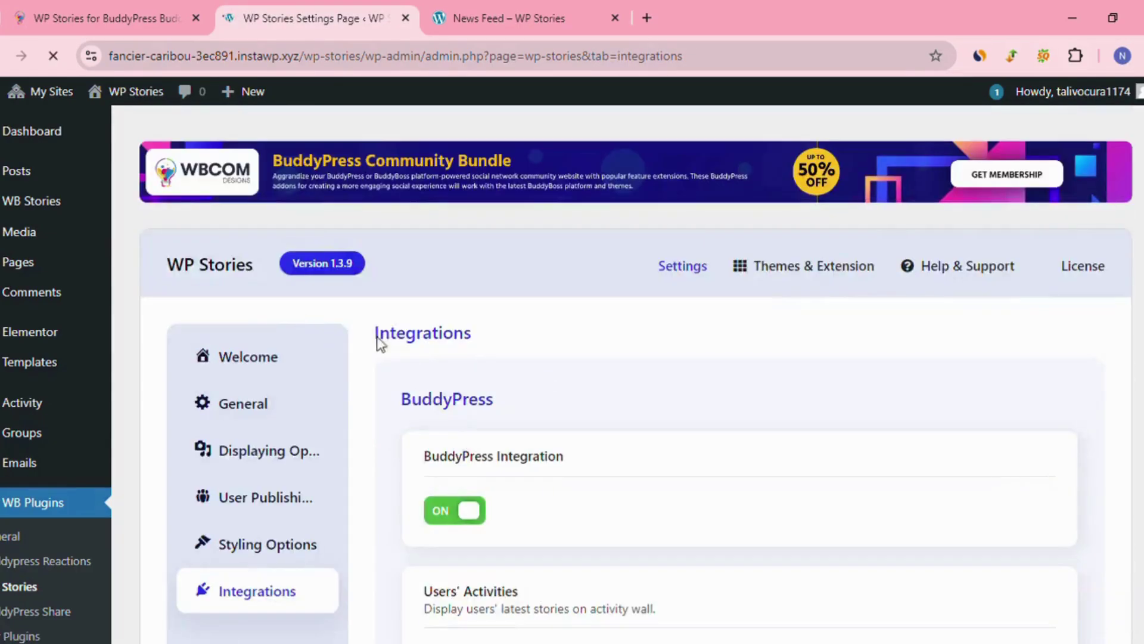
left_click_drag(376, 331, 515, 356)
Step: Switch the BuddyPress Integration off and back on
scroll(519, 354, "down", 2)
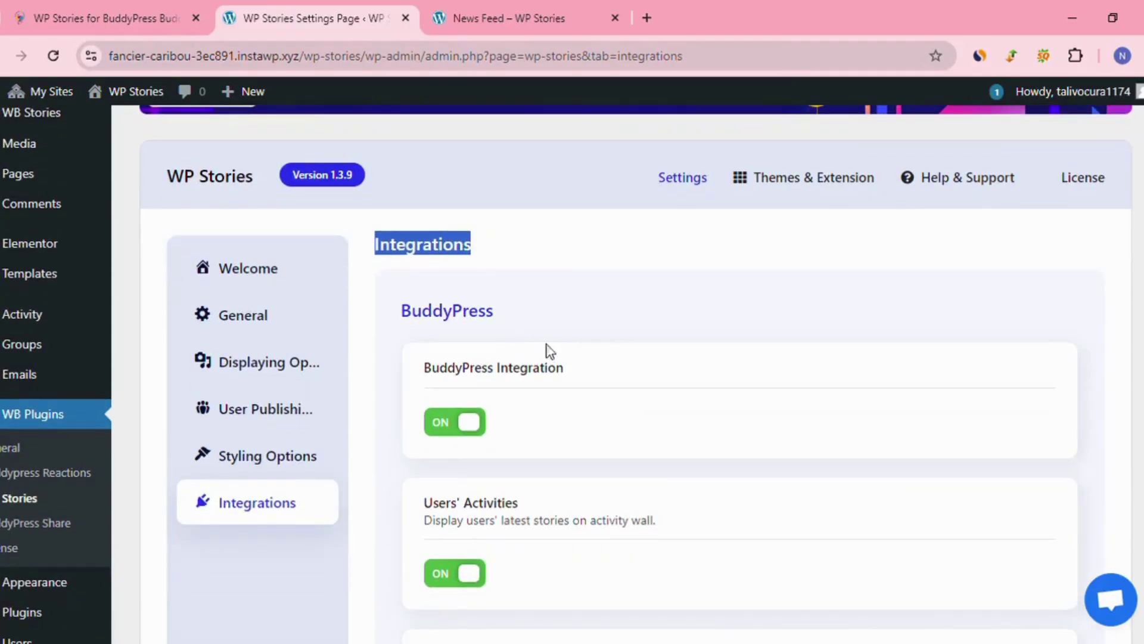
left_click(455, 427)
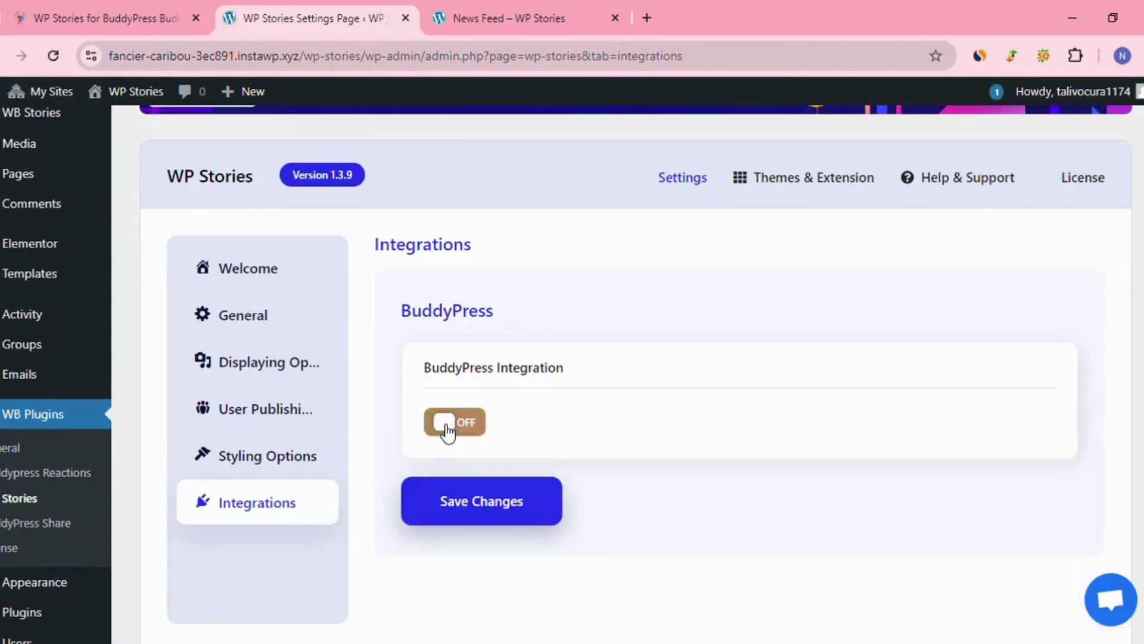
left_click(457, 425)
Step: Highlight the Users' Activities title and switch its option off and back on
scroll(536, 411, "down", 1)
scroll(537, 399, "down", 3)
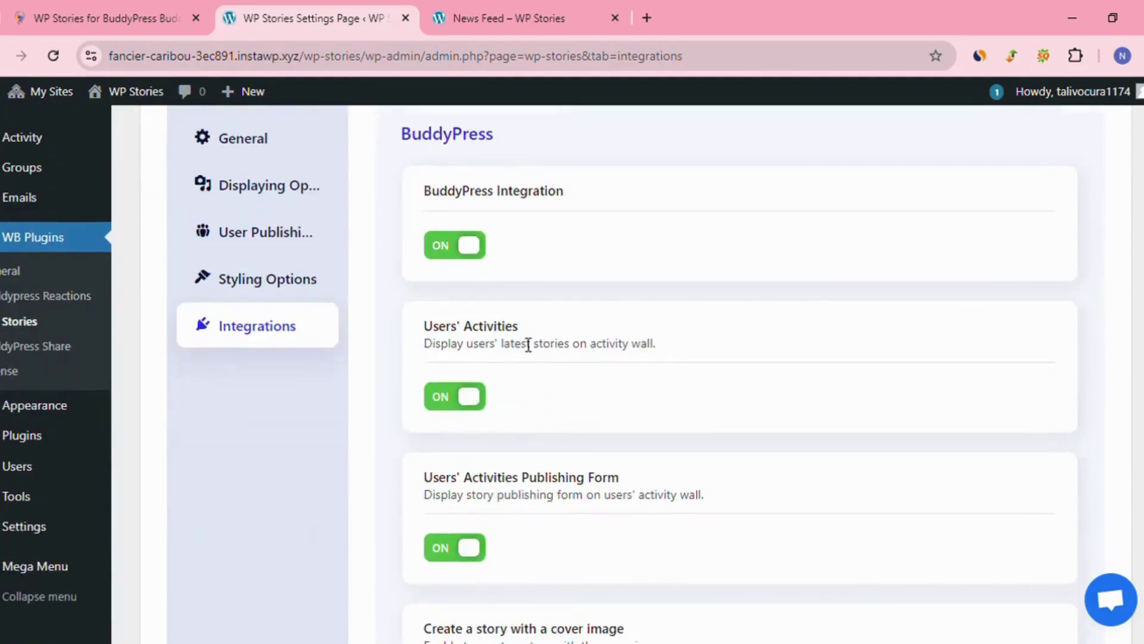
left_click_drag(424, 326, 527, 328)
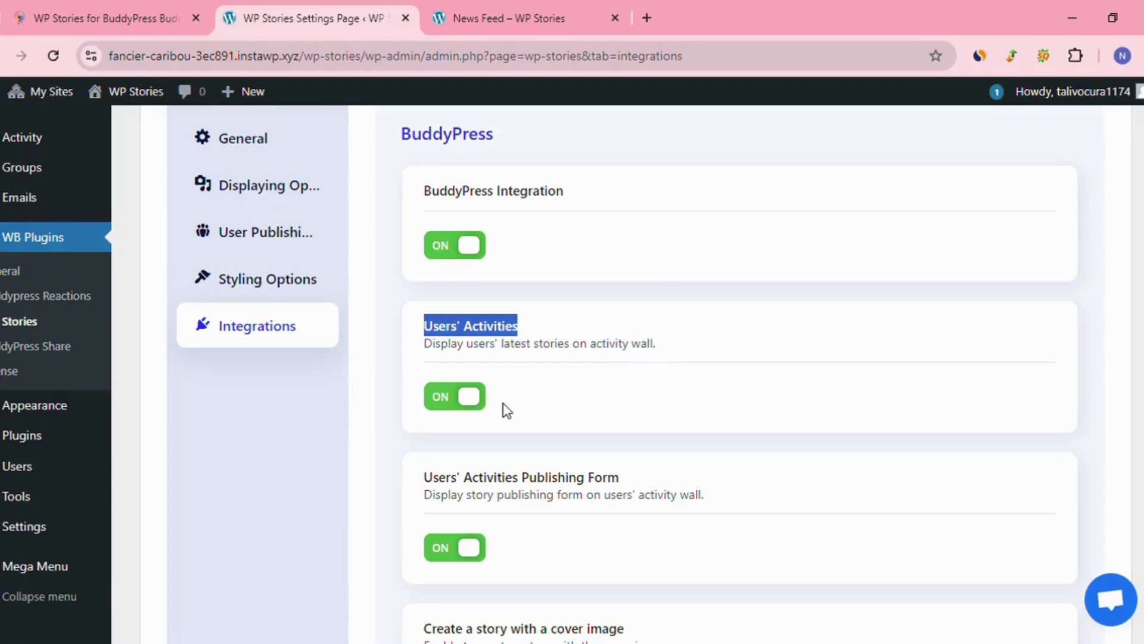
left_click(455, 401)
left_click(457, 405)
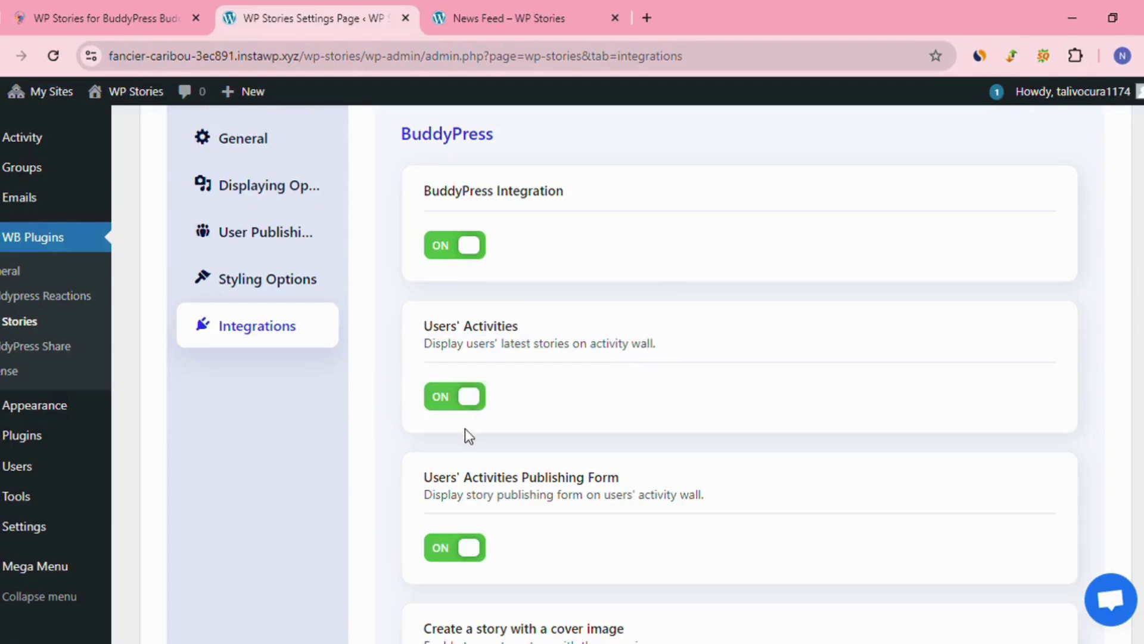
Step: Highlight the Users' Activities Publishing Form title and switch its option off and back on
scroll(449, 429, "down", 3)
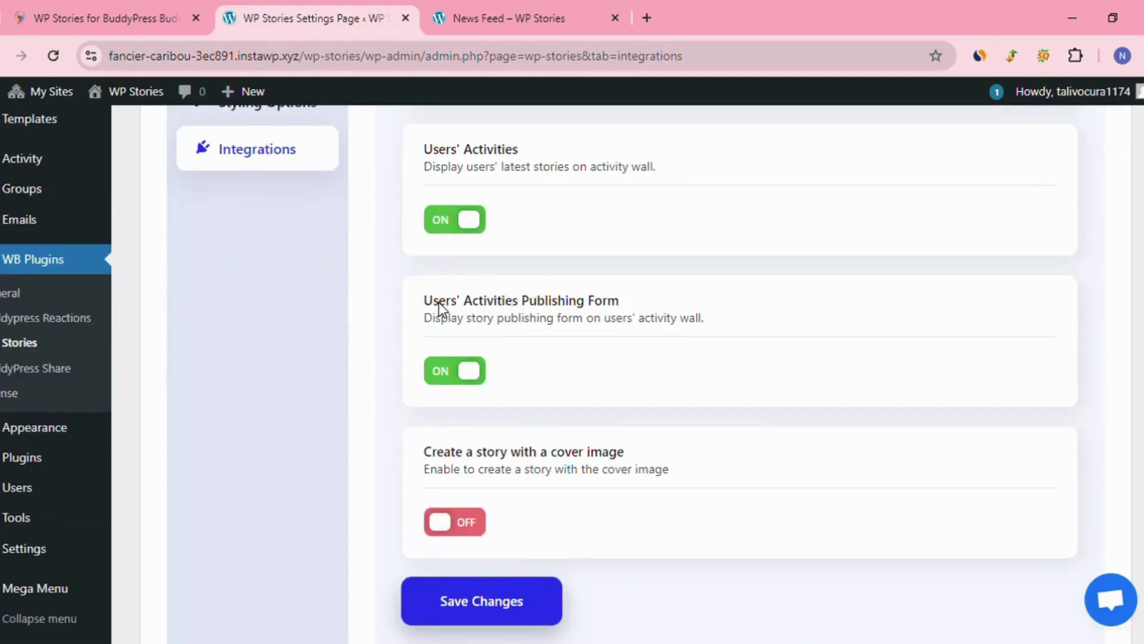
left_click_drag(426, 304, 622, 306)
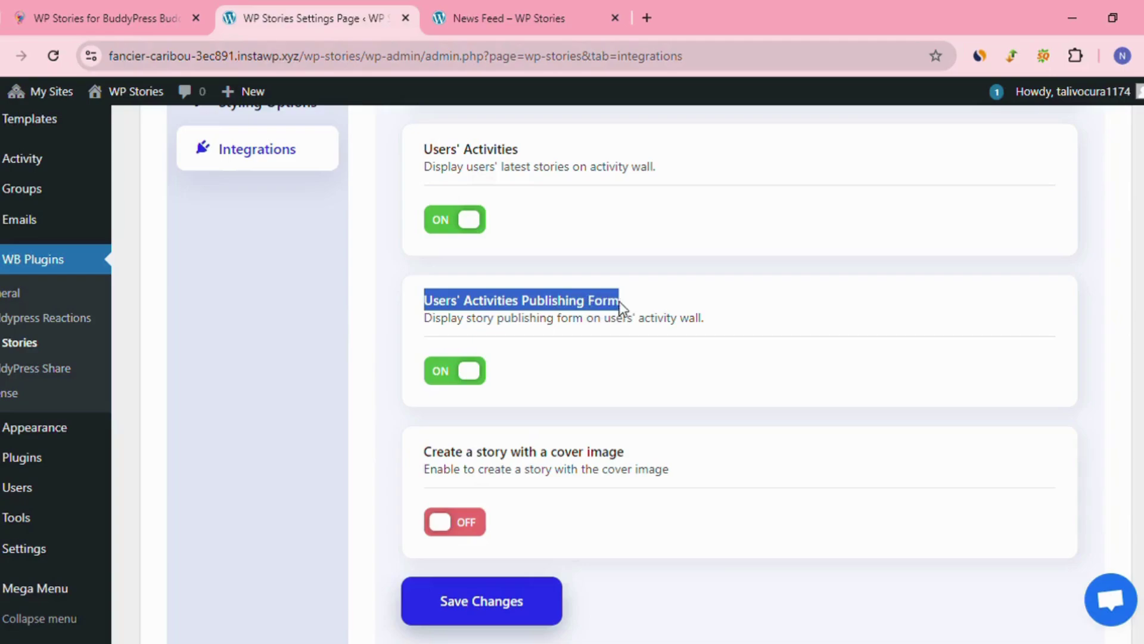
left_click(633, 321)
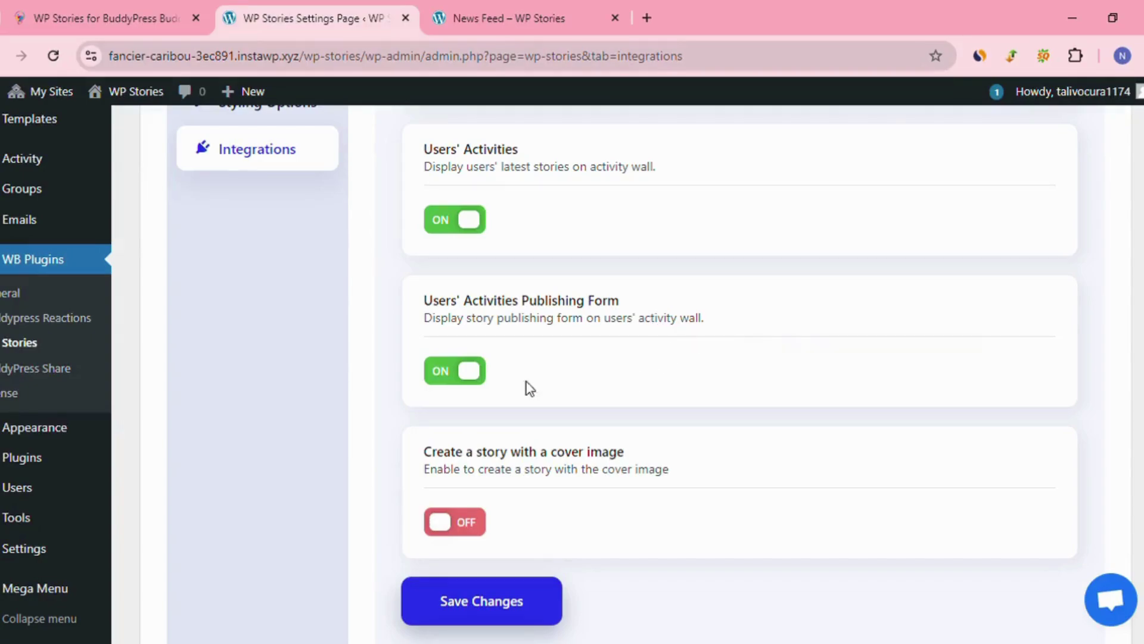
left_click(459, 375)
left_click(474, 380)
Step: Switch the "Create a story with a cover image" option on and back off, and save the Integrations settings
scroll(523, 354, "down", 1)
scroll(523, 354, "down", 1)
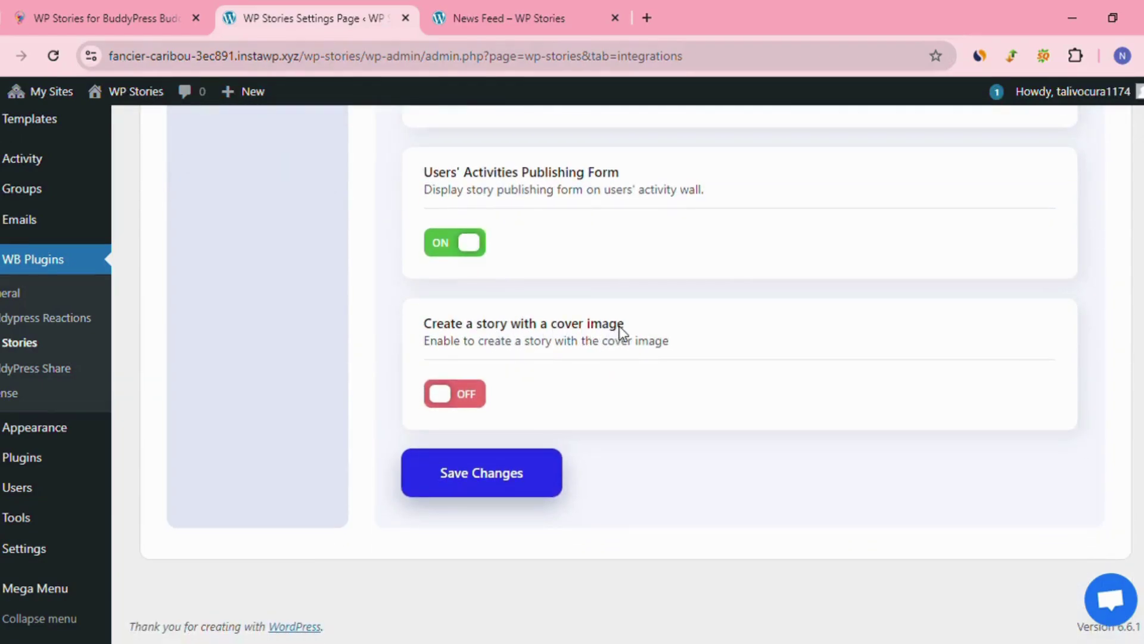
left_click(457, 396)
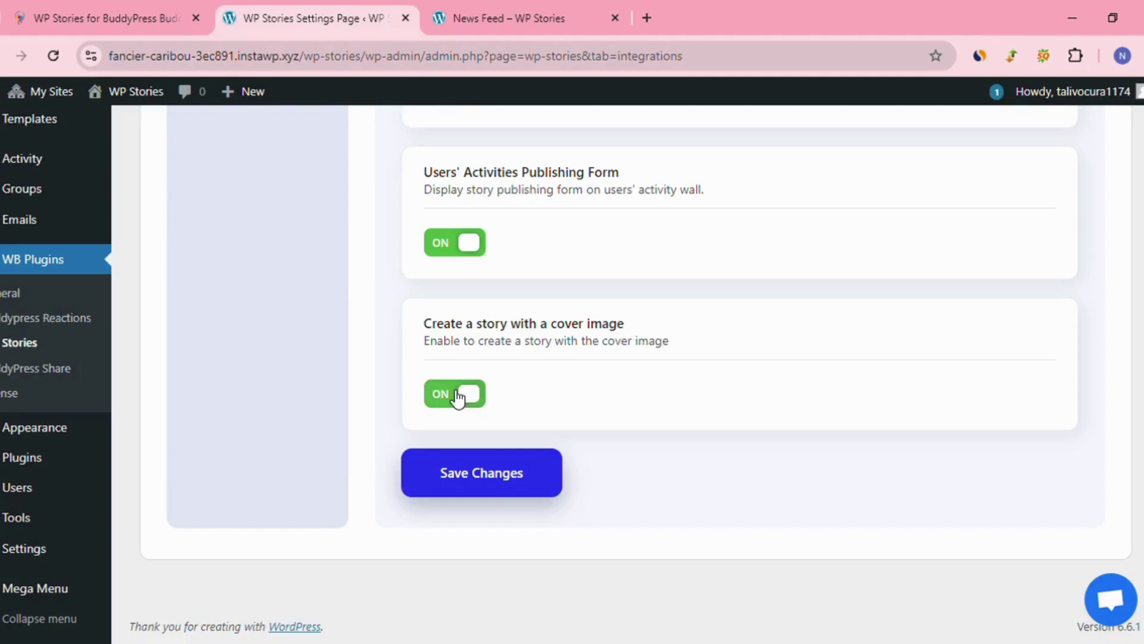
left_click(458, 396)
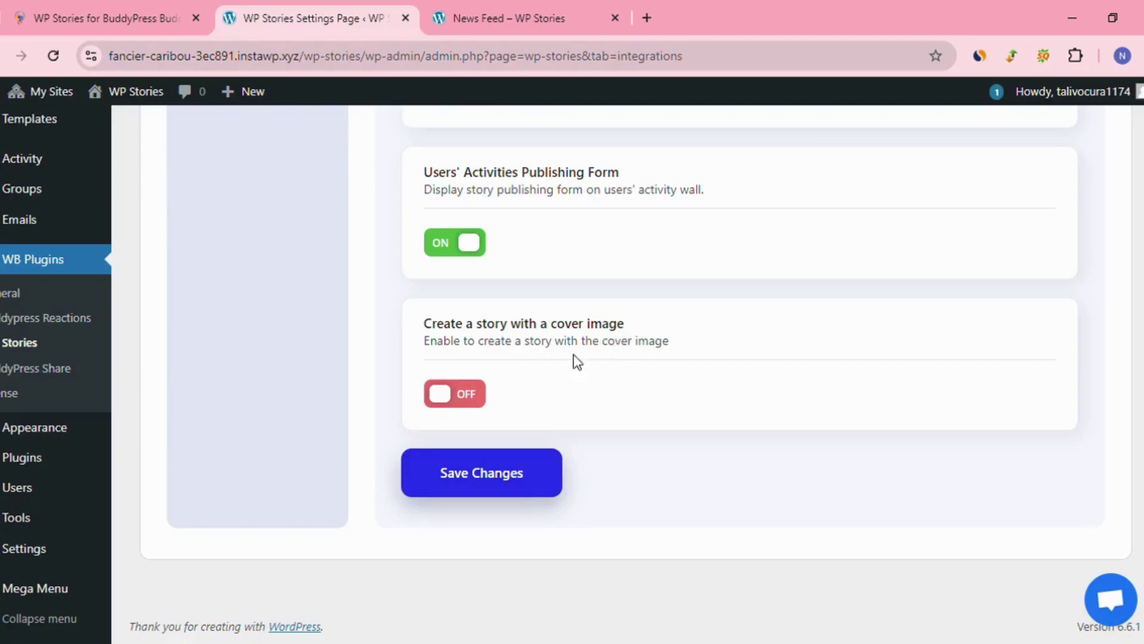
left_click(443, 469)
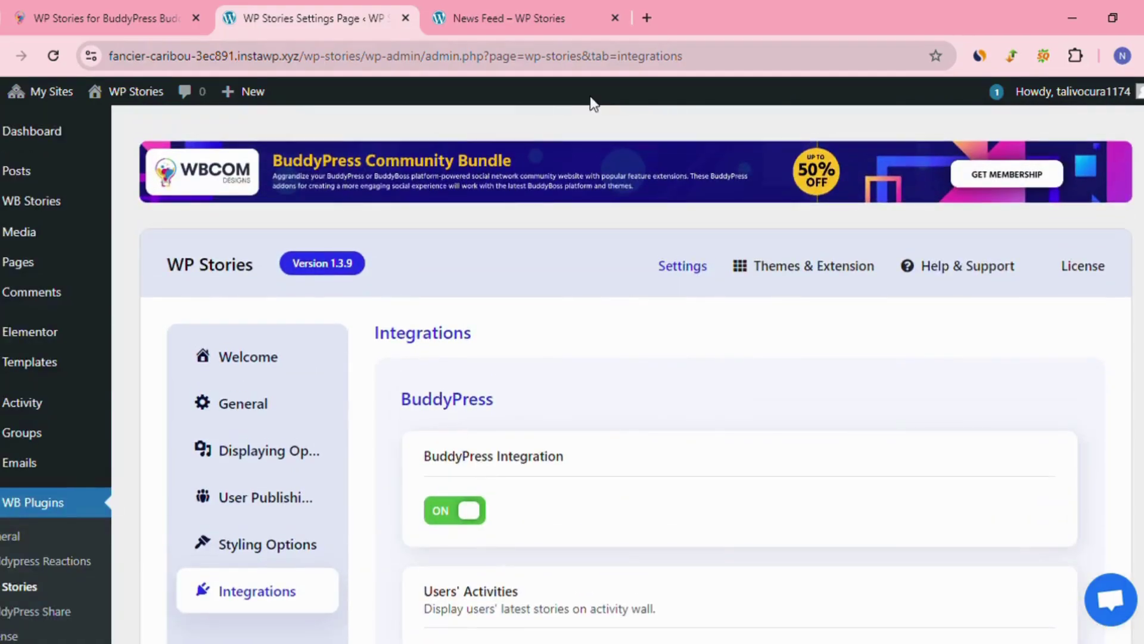
Step: Switch to the site's News Feed page, look over the stories area and open the form for adding a story
left_click(520, 2)
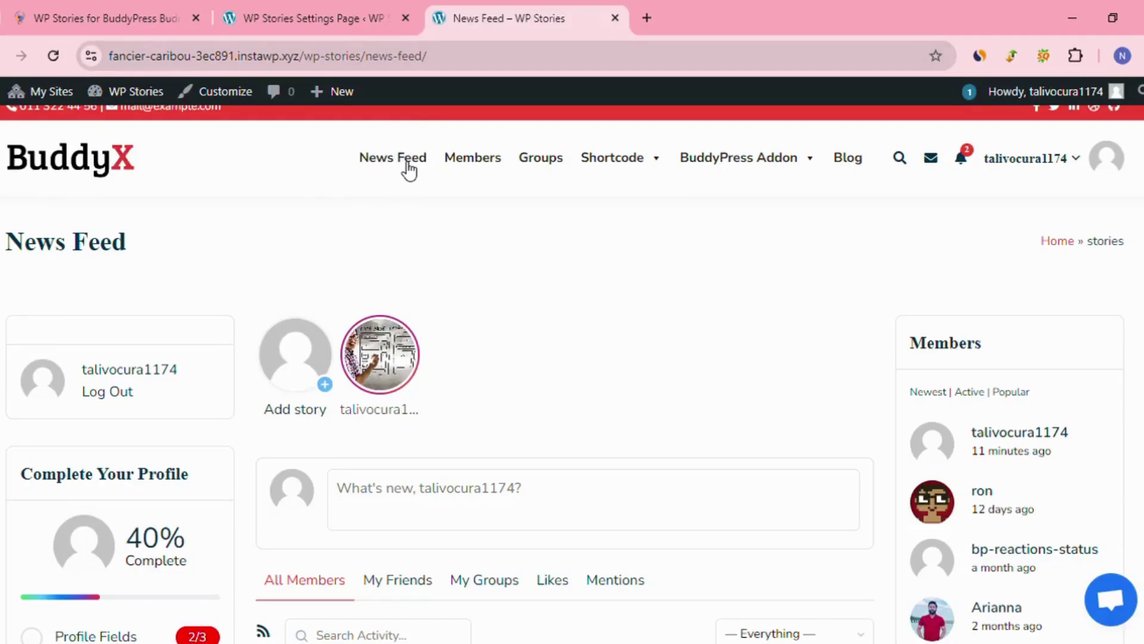
scroll(307, 348, "down", 3)
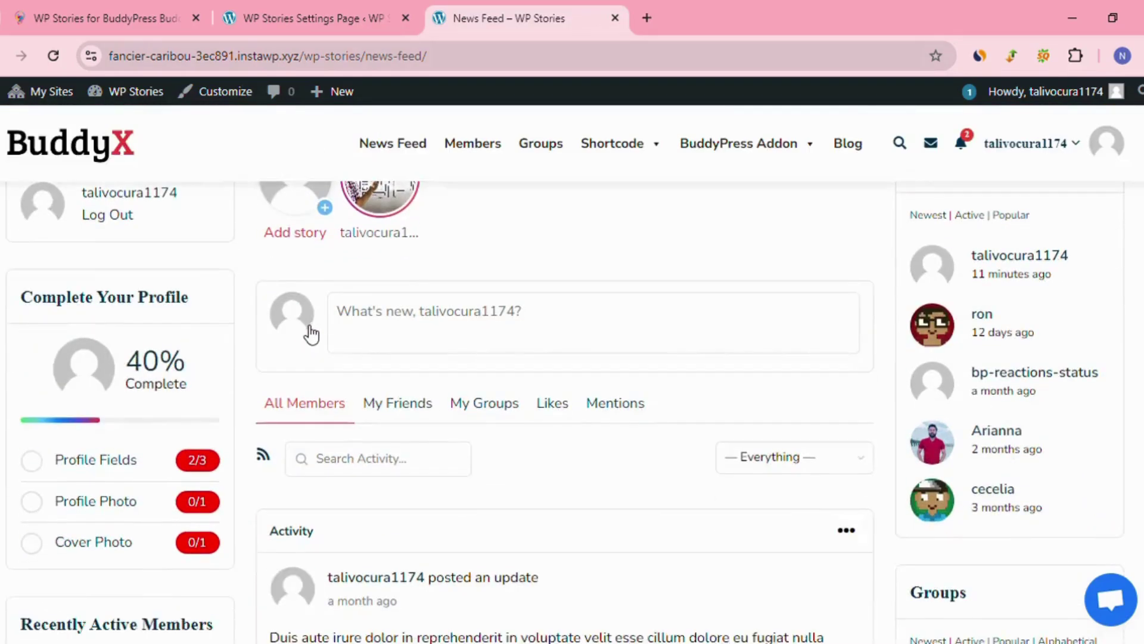
scroll(322, 319, "up", 3)
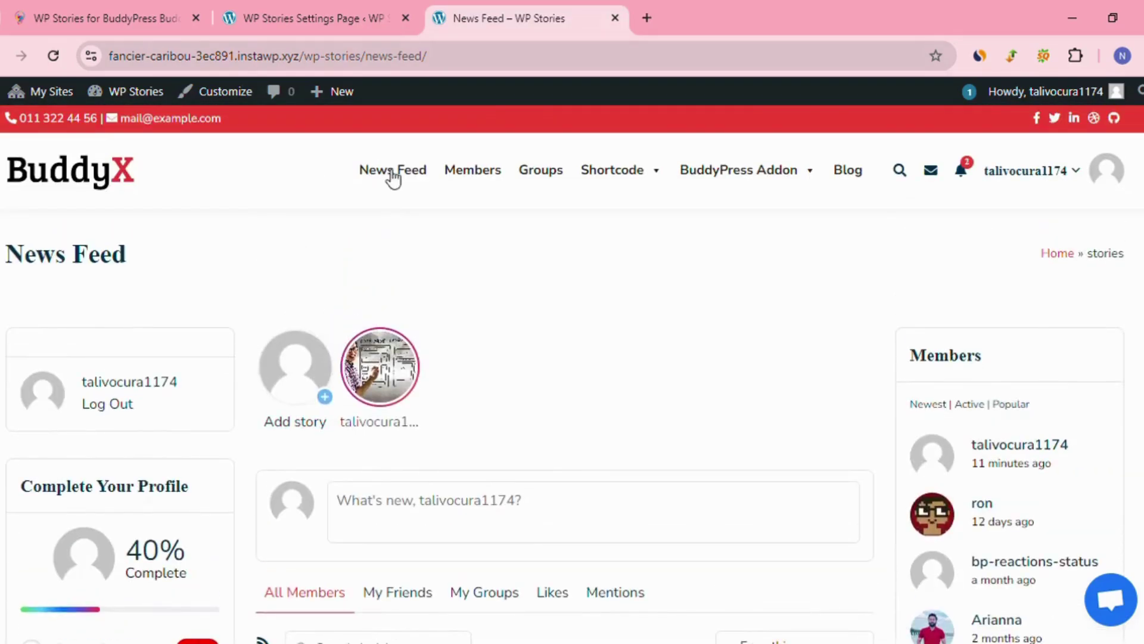
left_click(327, 399)
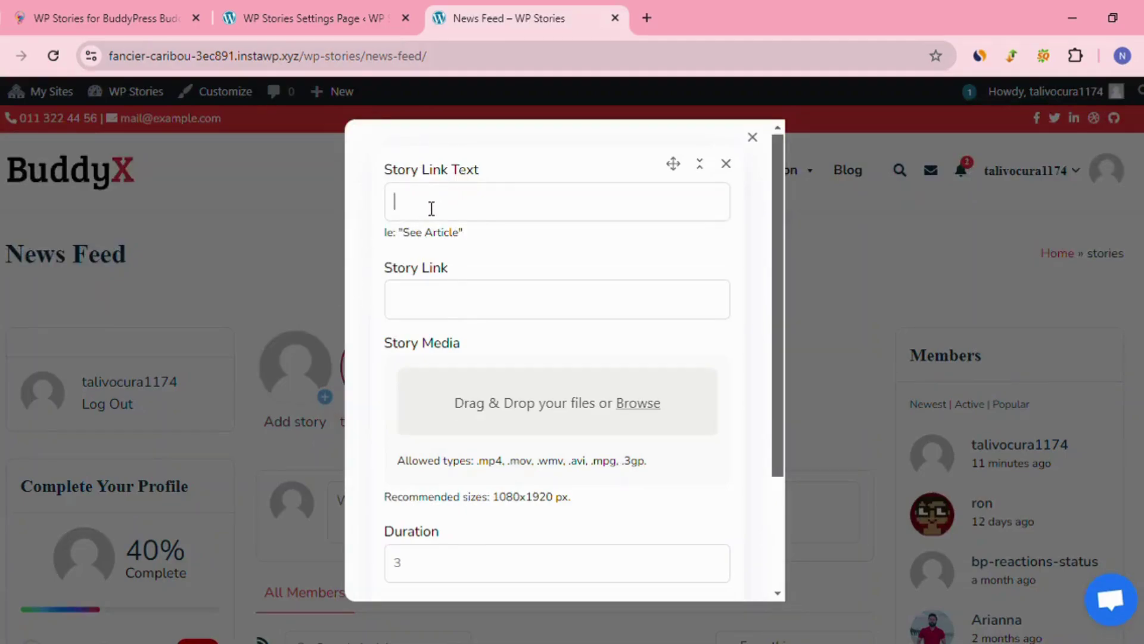
left_click(533, 217)
left_click(511, 238)
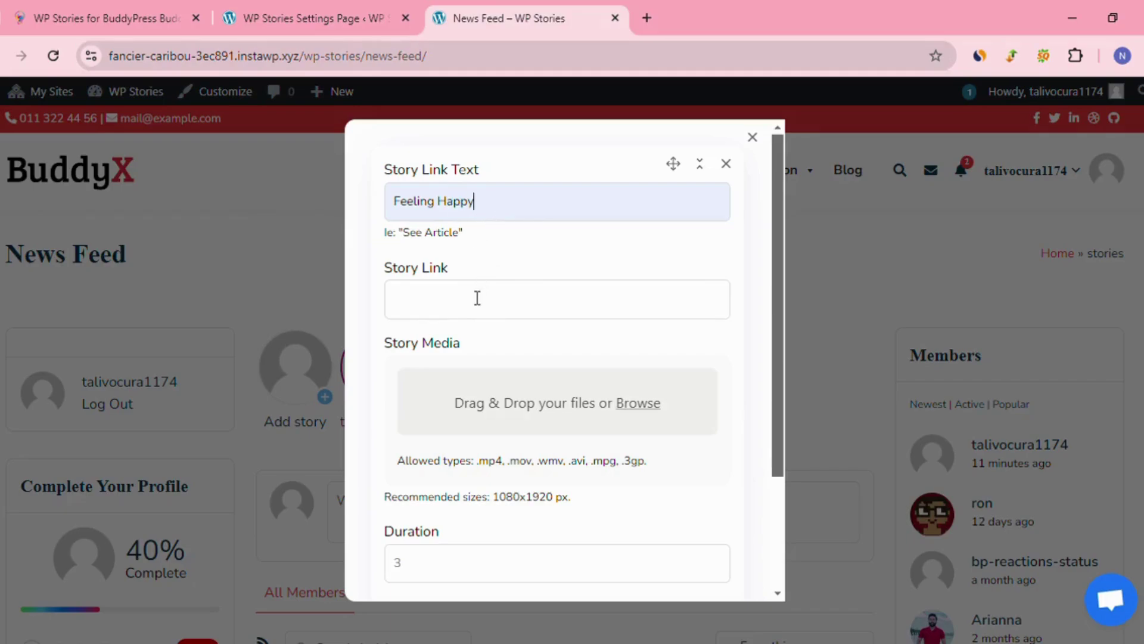
left_click(553, 341)
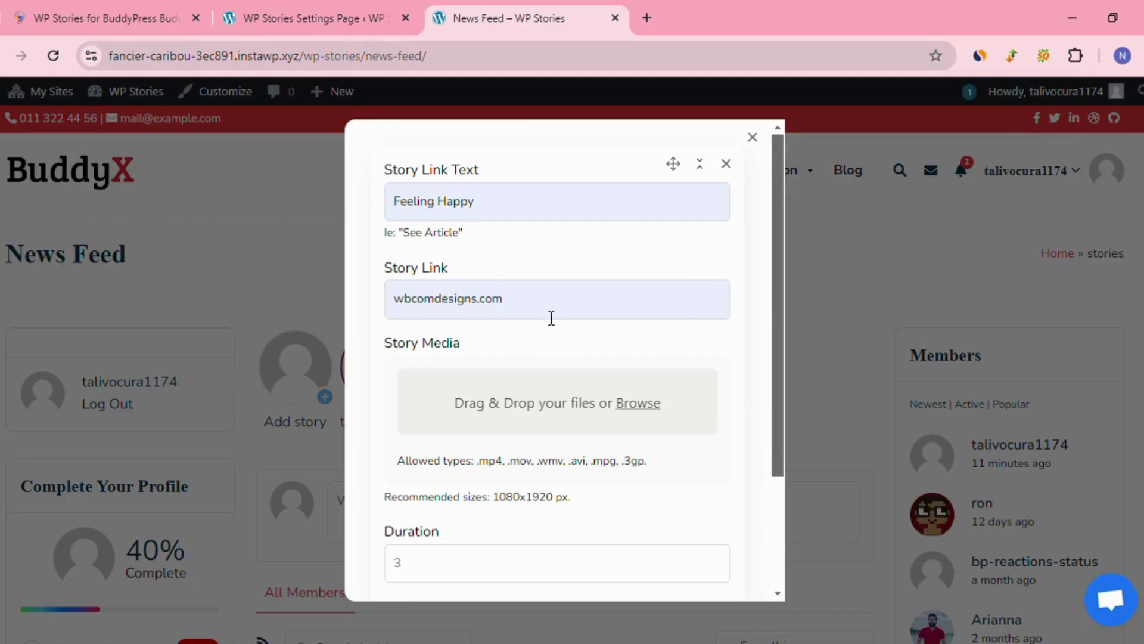
scroll(519, 325, "down", 2)
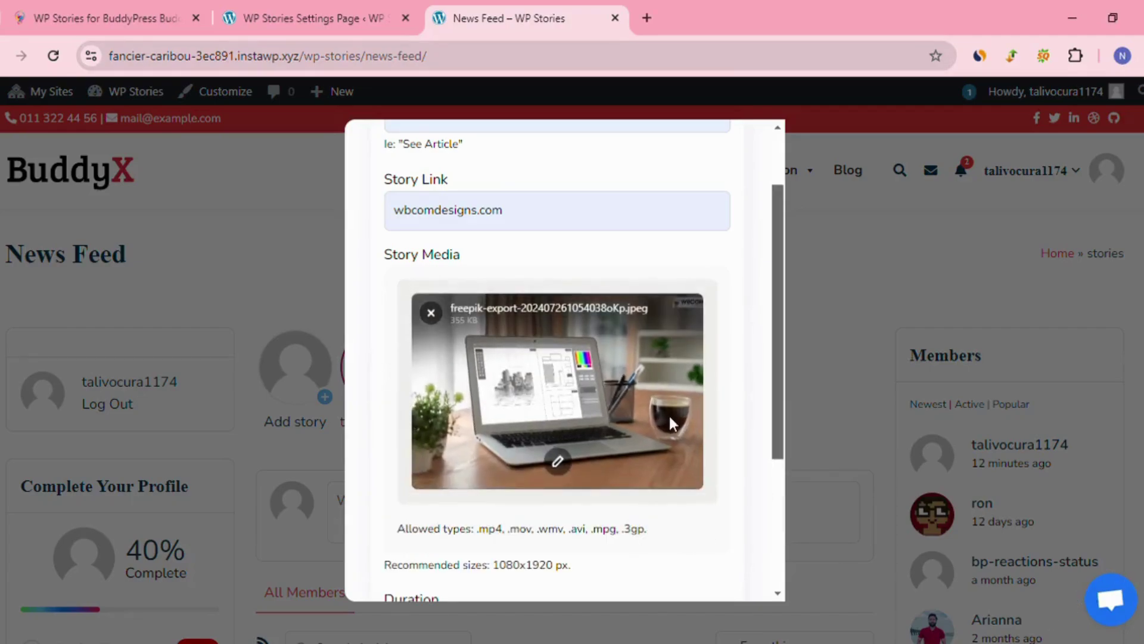
Step: Publish the new story and dismiss the confirmation message
scroll(667, 418, "down", 2)
scroll(656, 419, "down", 4)
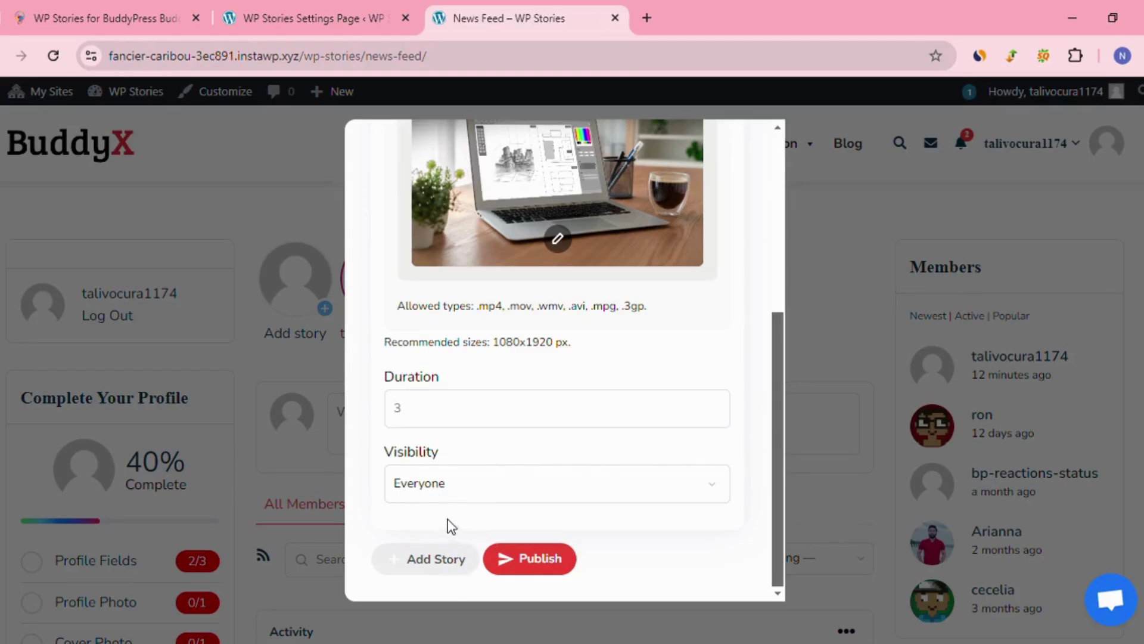
left_click(540, 560)
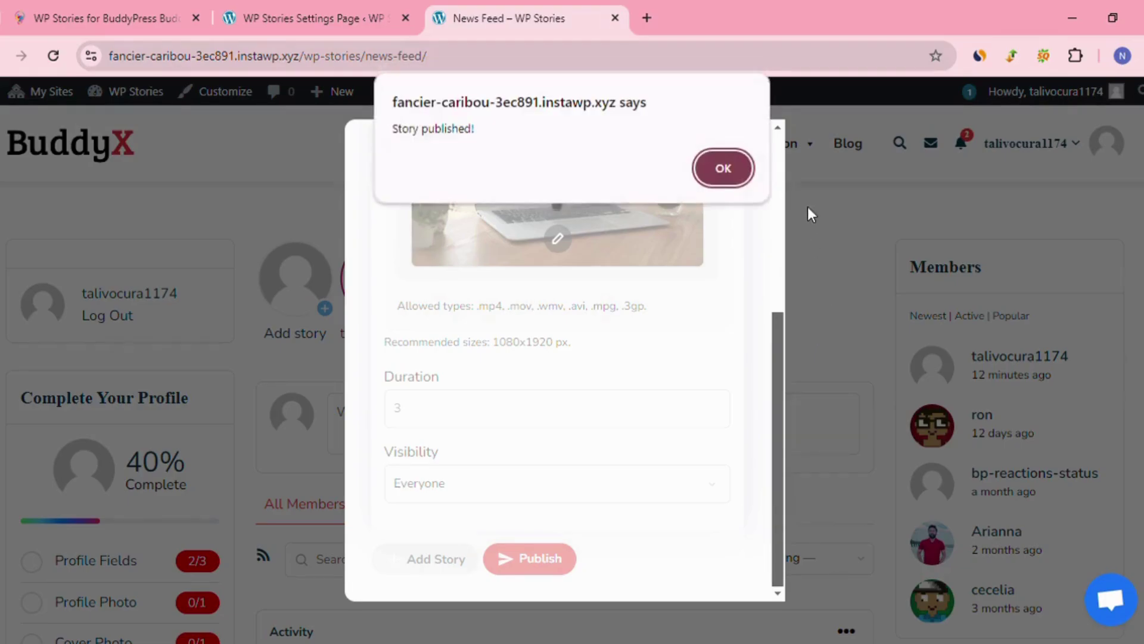
left_click(723, 169)
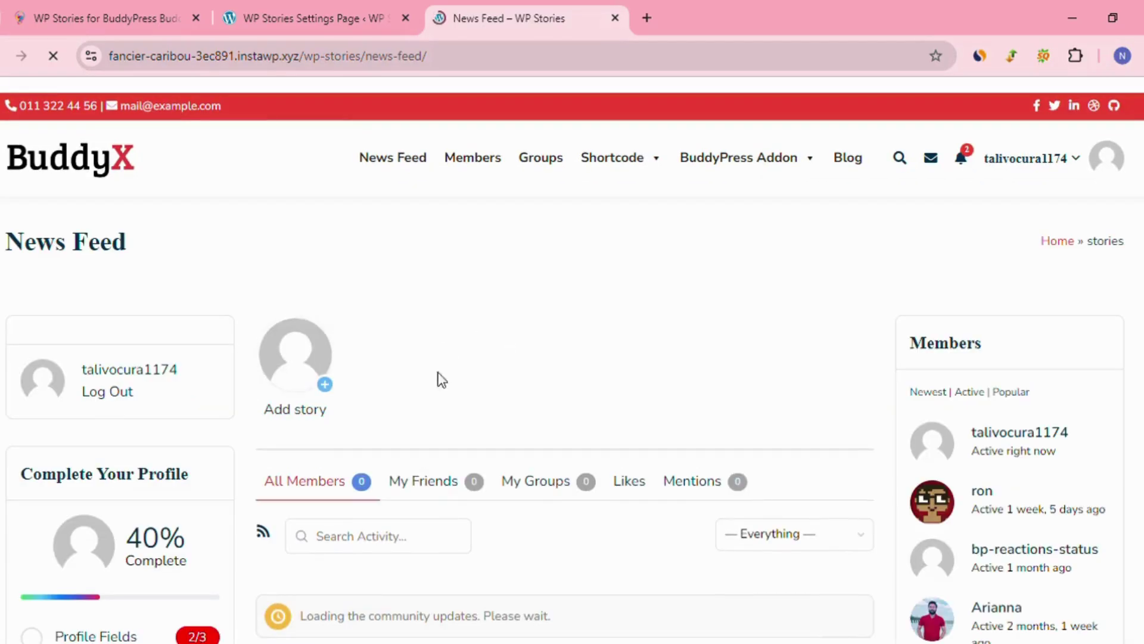
Step: Play the user's stories from the News Feed, close the story viewer and look over the activity feed
scroll(437, 340, "down", 1)
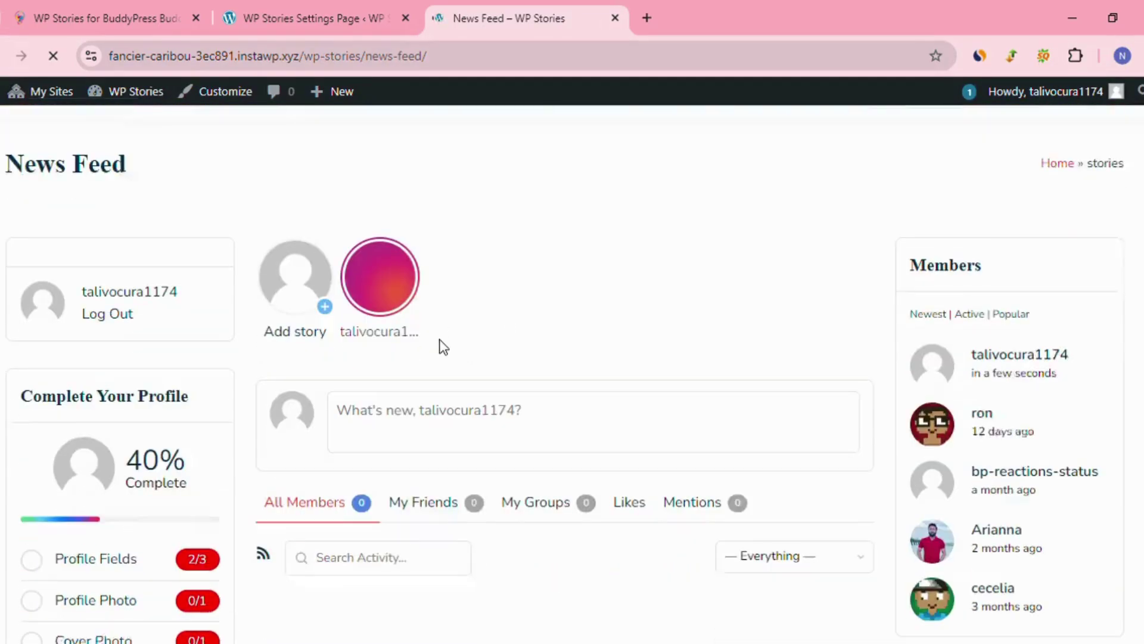
left_click(395, 276)
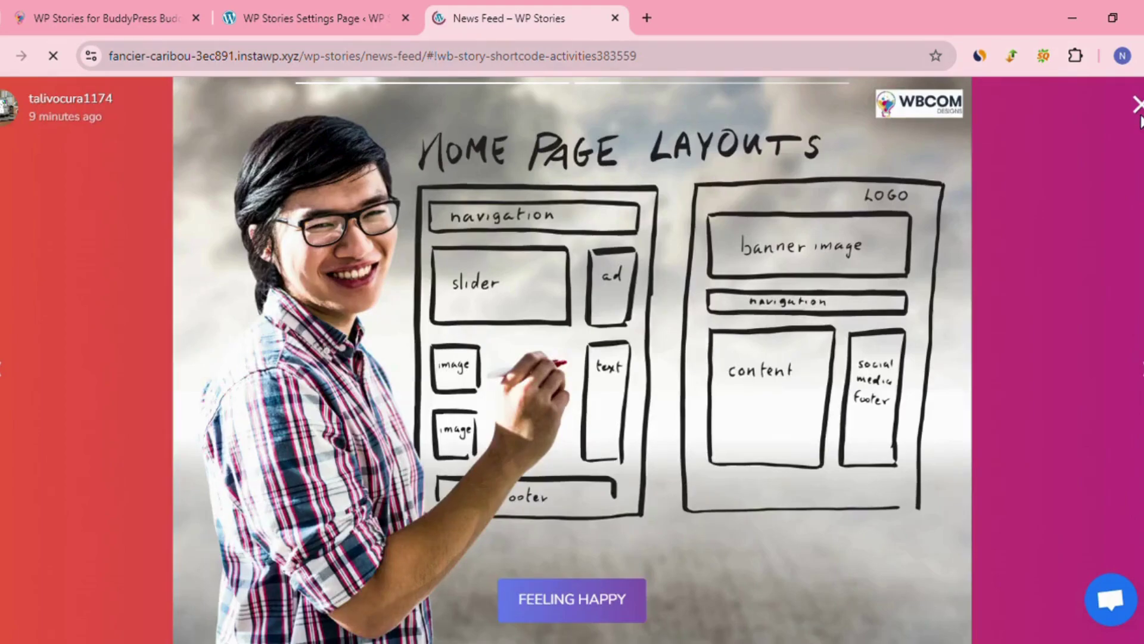
left_click(1139, 107)
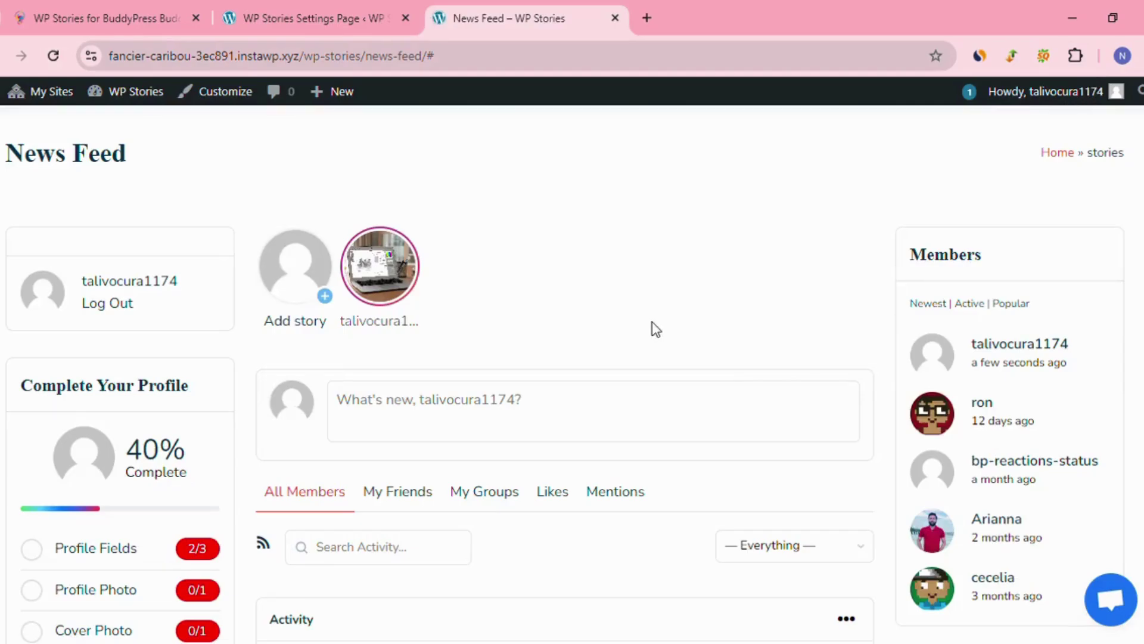
scroll(501, 251, "down", 5)
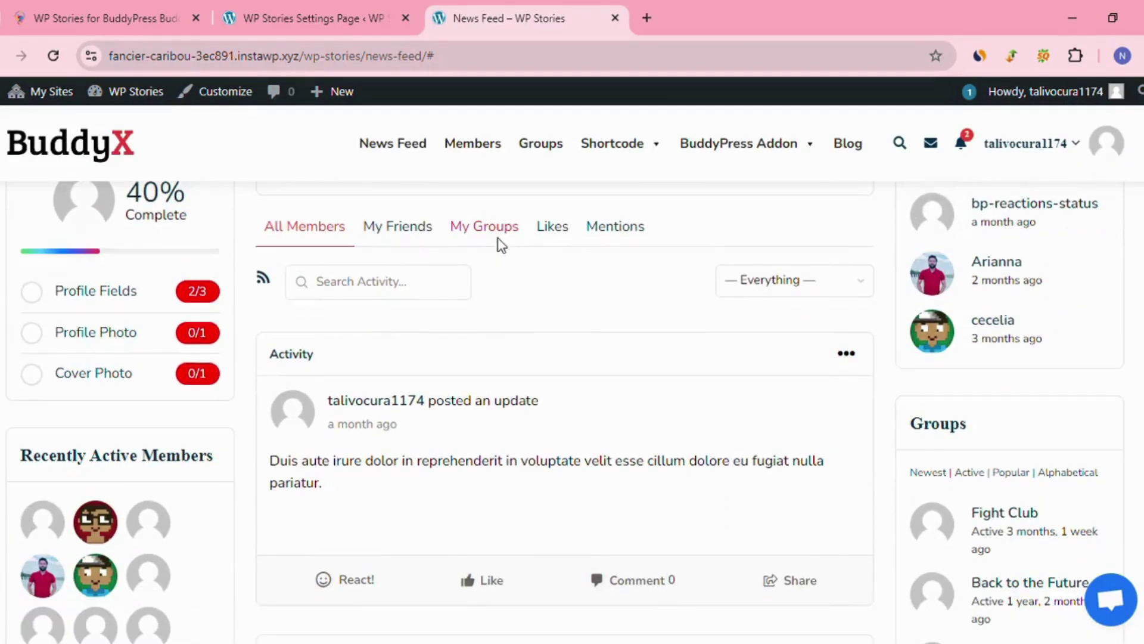
scroll(682, 257, "up", 3)
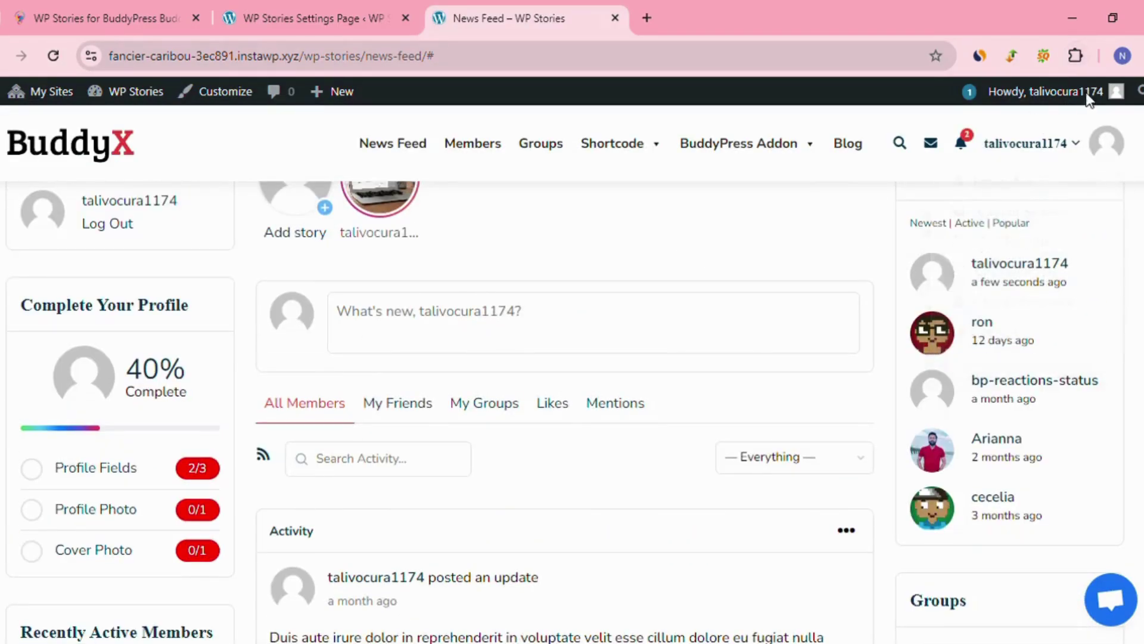